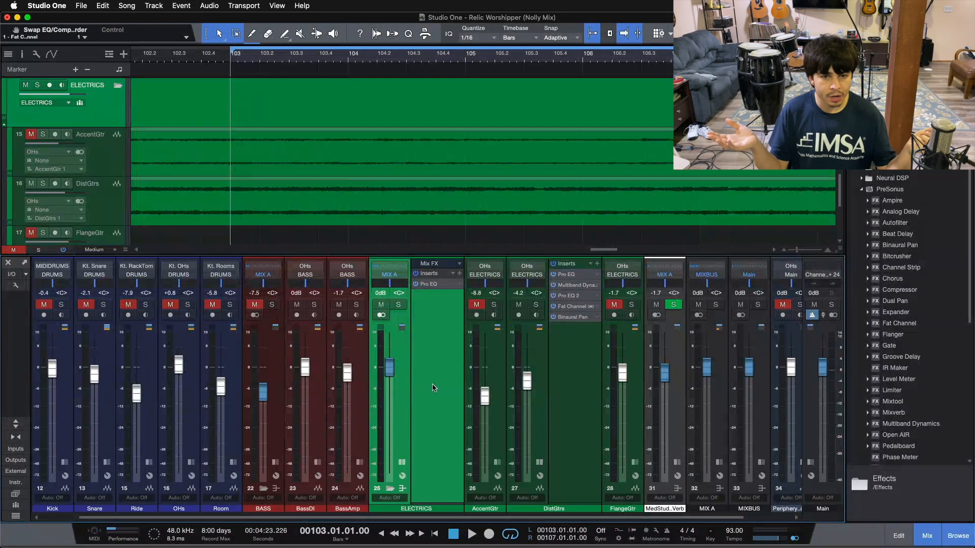
left_click(573, 344)
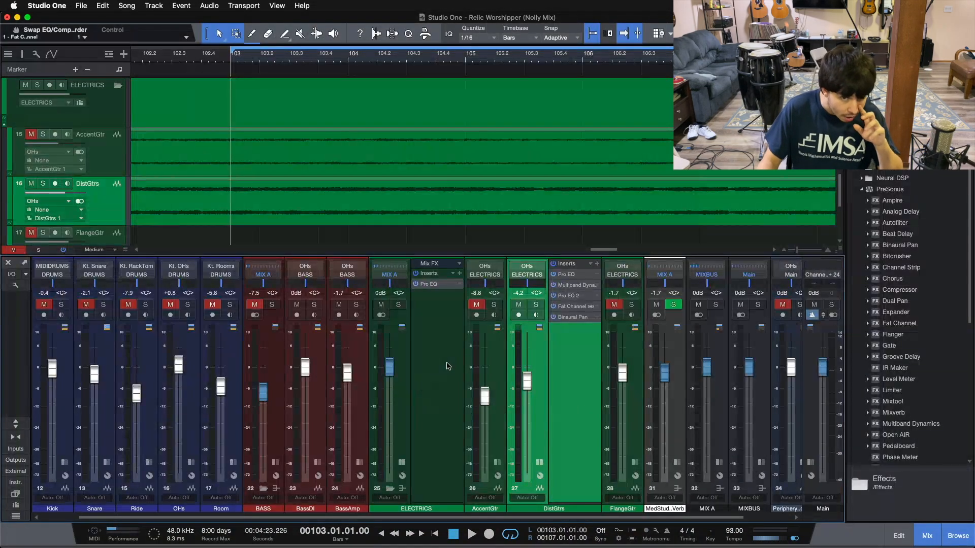
left_click(447, 366)
left_click(563, 406)
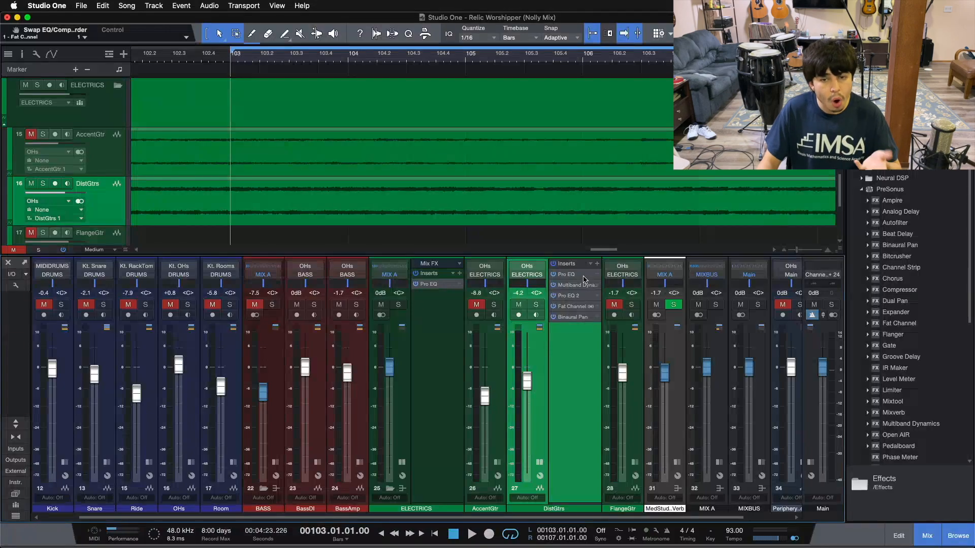
left_click(456, 322)
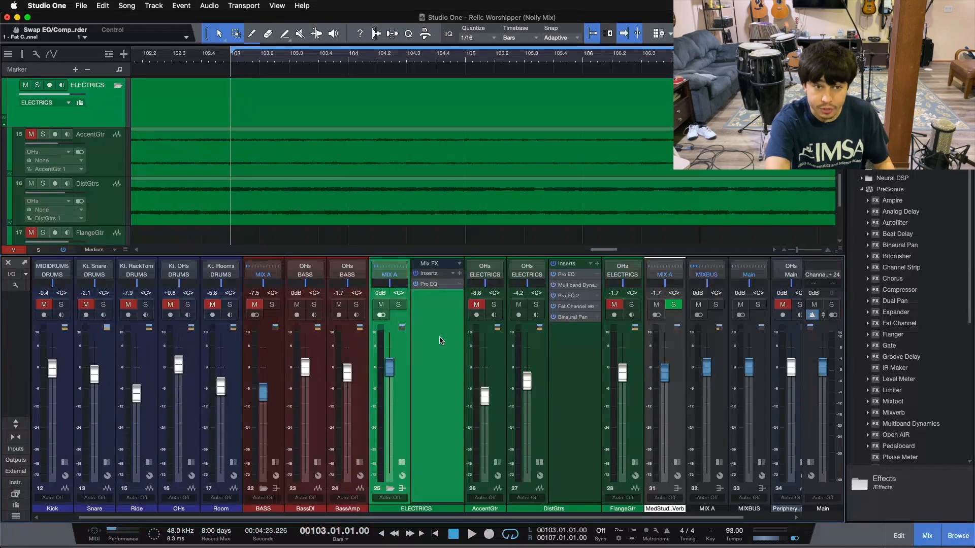
Step: Play the section from bar 103 and compare DistGtrs and ELECTRICS with all their inserts switched off and on
key("space")
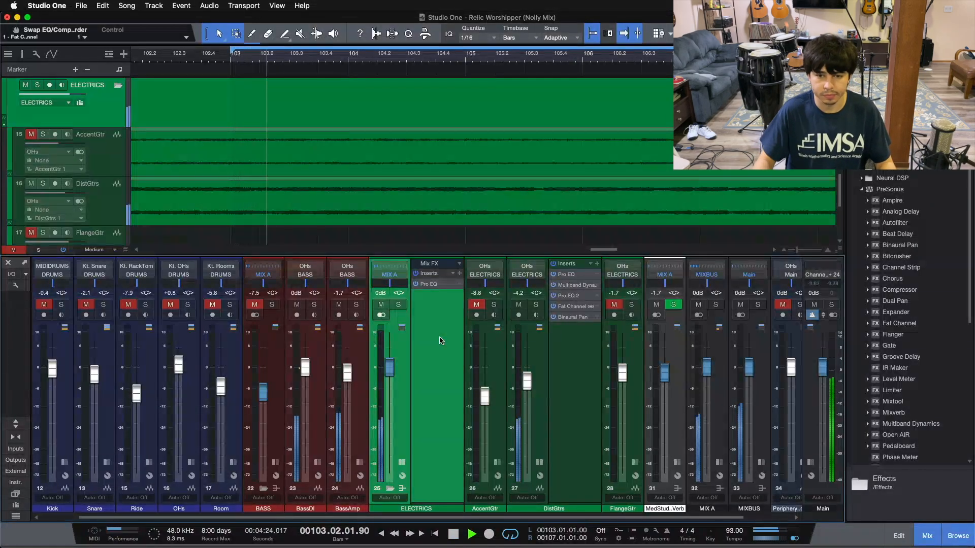
scroll(716, 471, "right", 2)
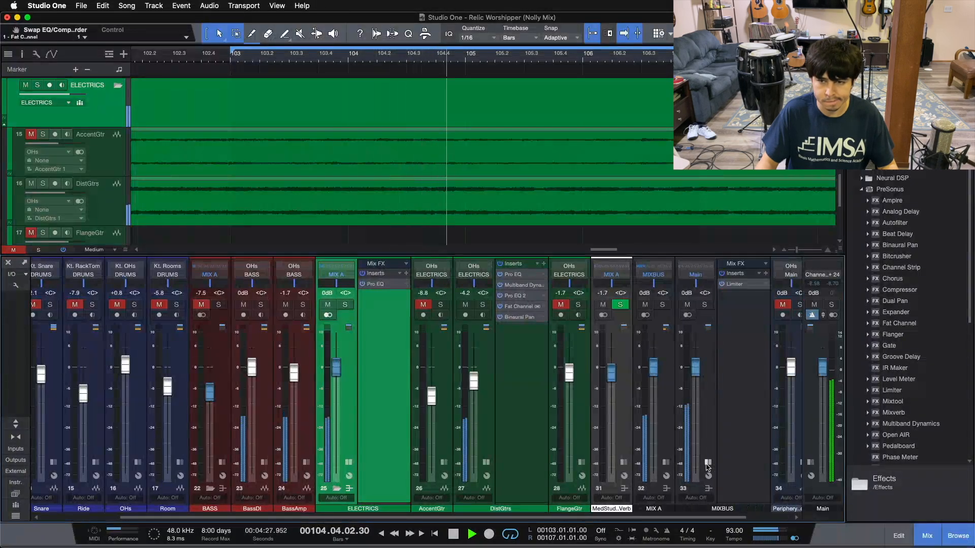
left_click_drag(599, 518, 585, 518)
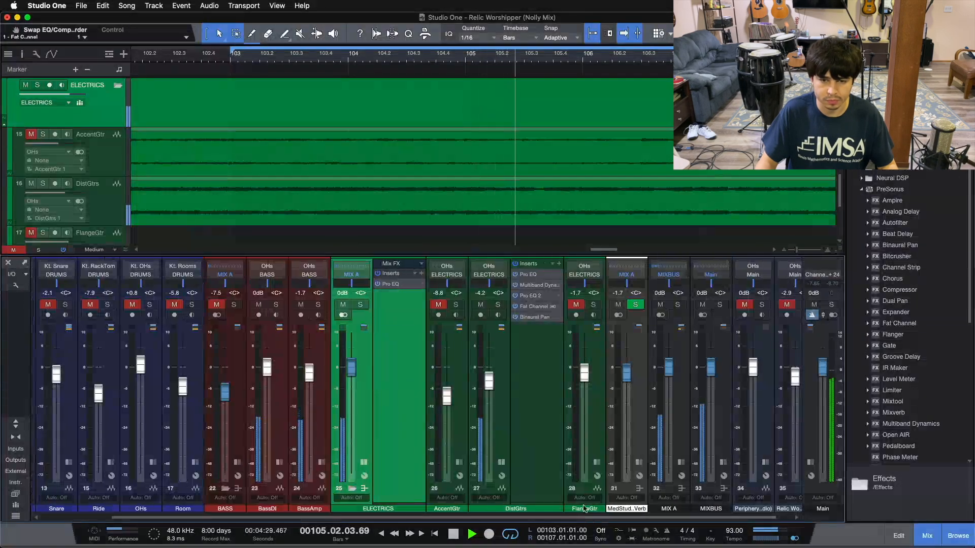
left_click(531, 392)
left_click(402, 395, "super")
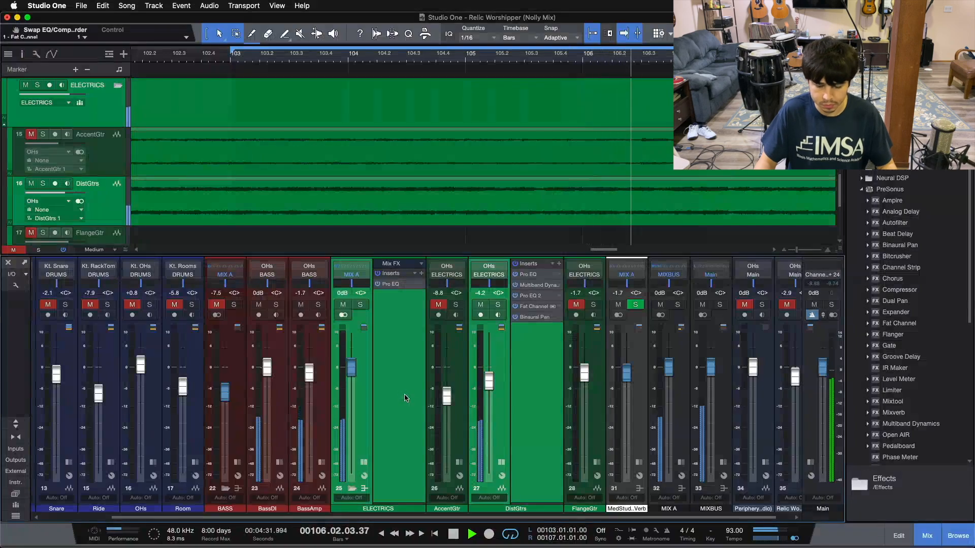
left_click(516, 265)
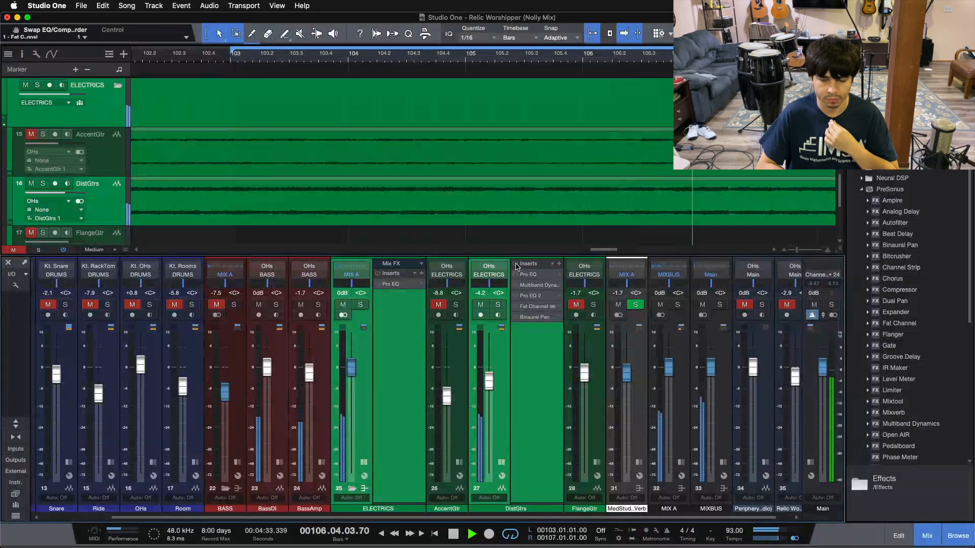
left_click(516, 265)
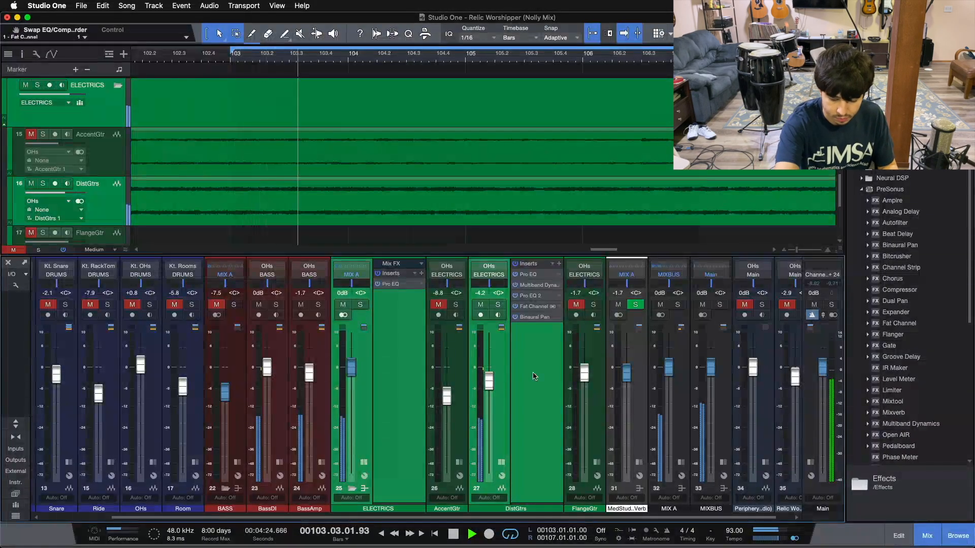
key("space")
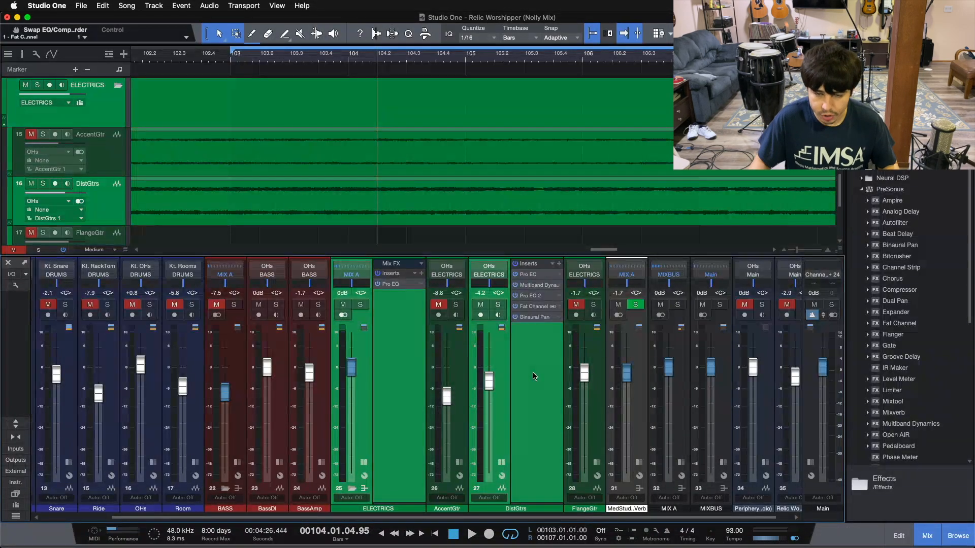
Step: With the DistGtrs and ELECTRICS inserts switched off, play from bar 103 and activate only the first Pro EQ on DistGtrs
left_click(533, 376)
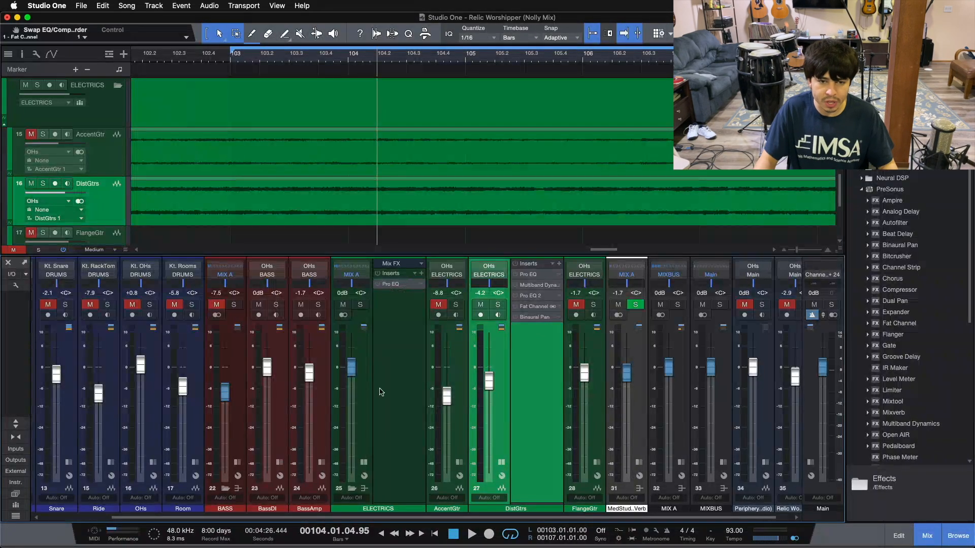
key("KP_0")
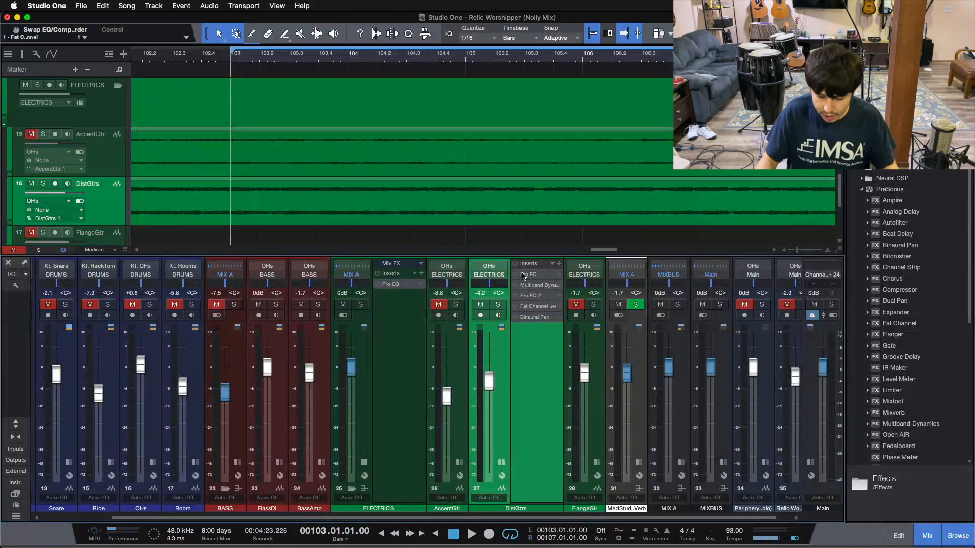
key("space")
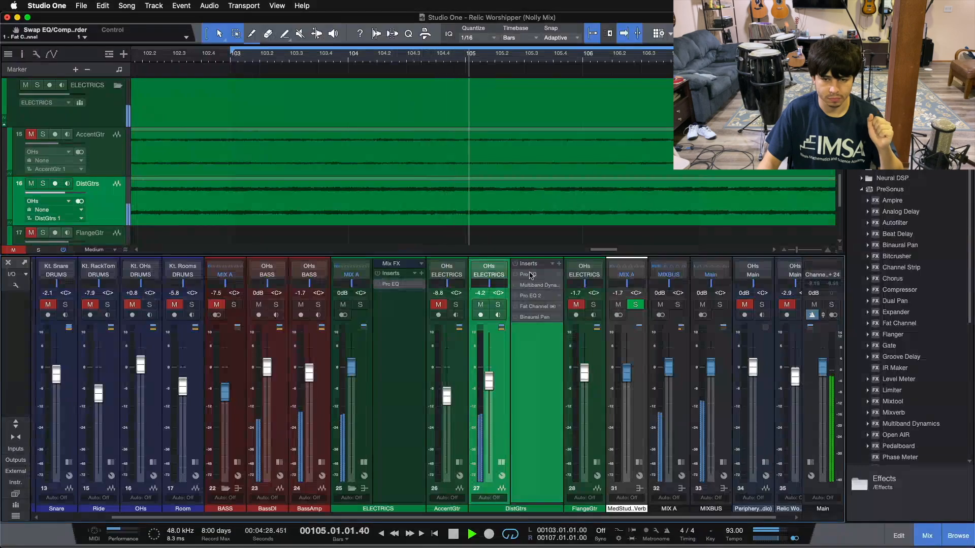
left_click(530, 275)
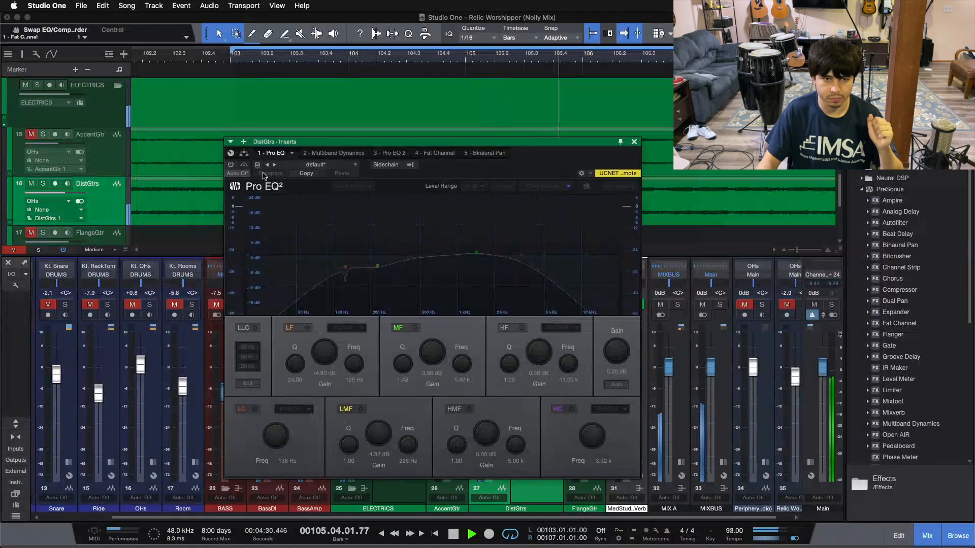
left_click(231, 164)
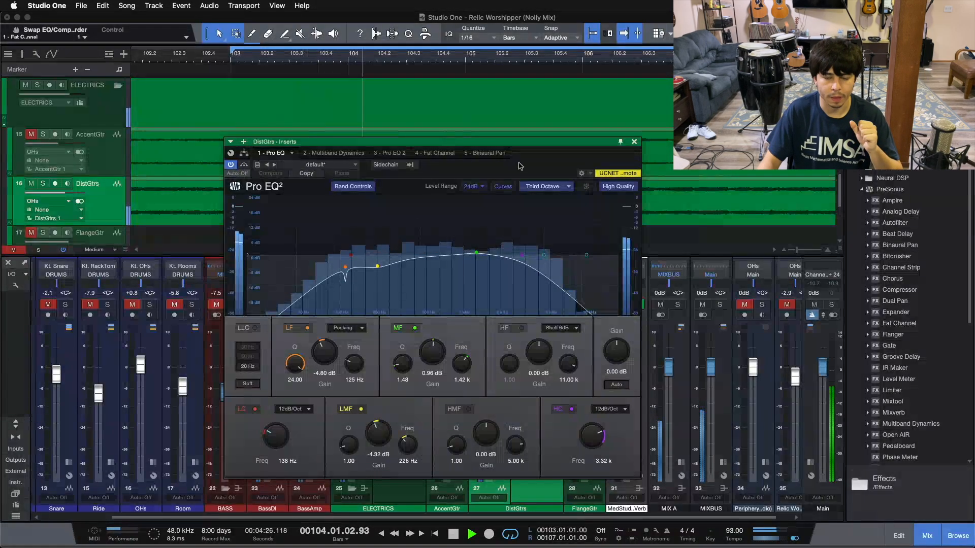
Step: Compare the playing DistGtrs track with its first Pro EQ bypassed and engaged, and stop playback
left_click_drag(519, 166, 527, 166)
left_click(250, 165)
left_click(251, 165)
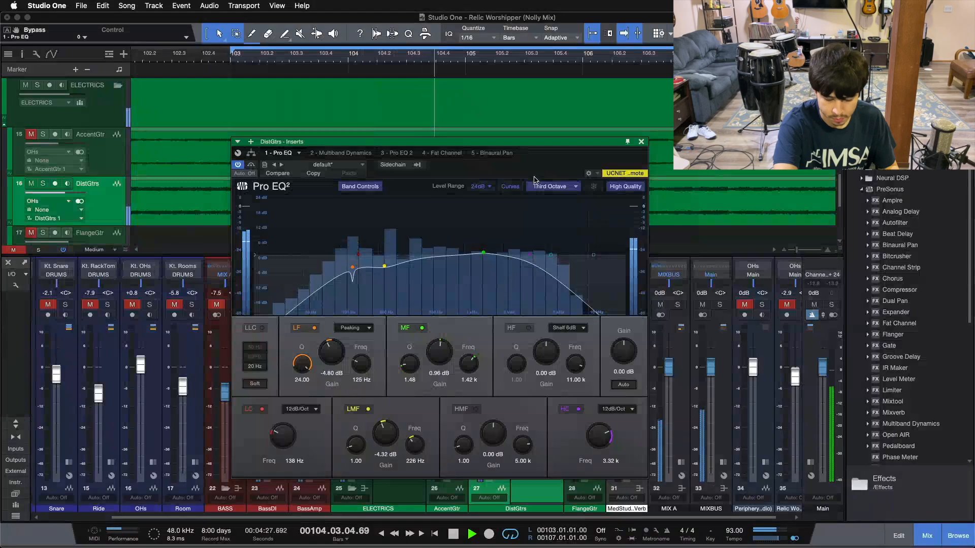
key("space")
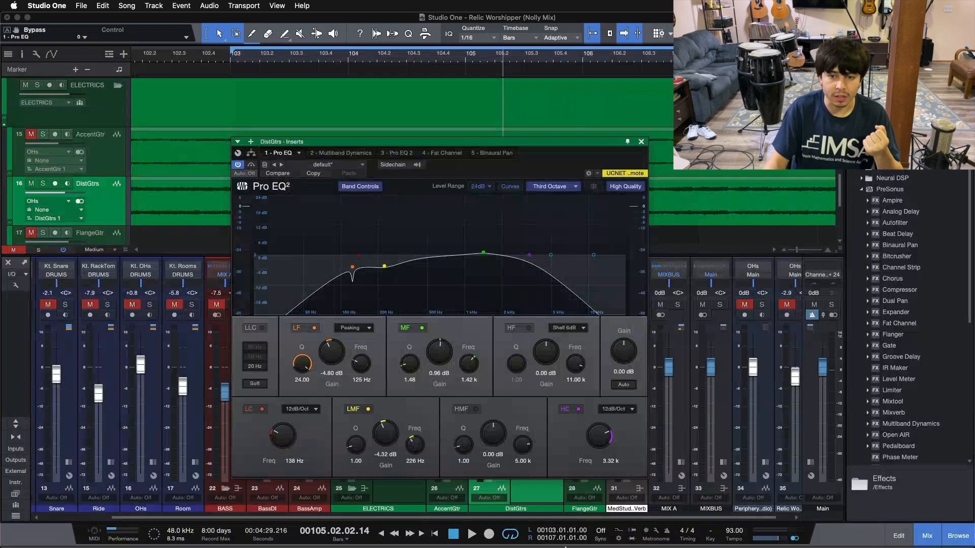
left_click_drag(557, 164, 569, 165)
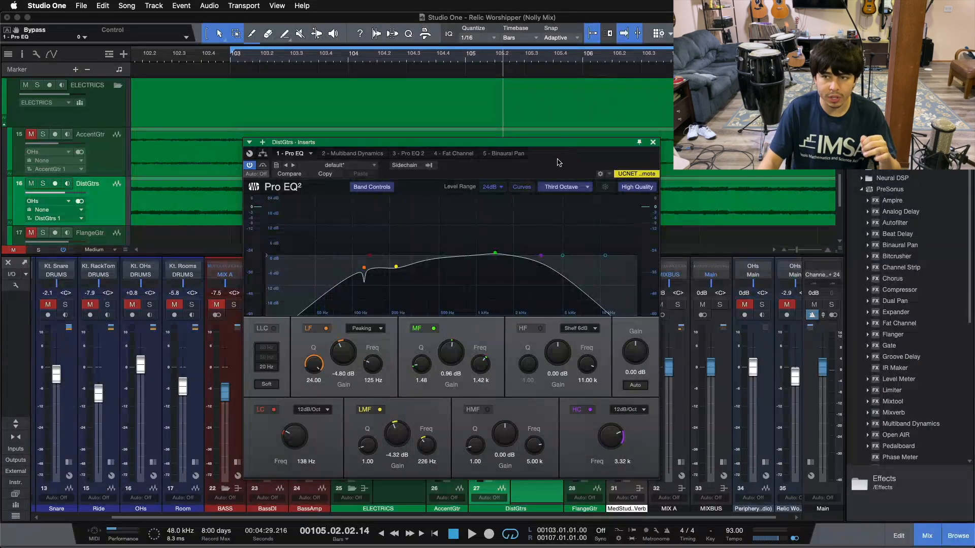
left_click_drag(559, 163, 569, 161)
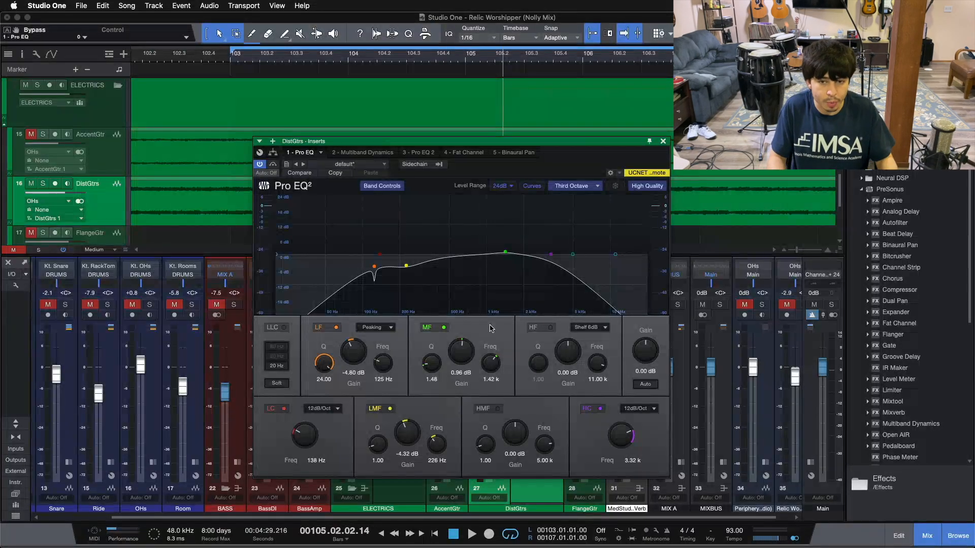
Step: During playback, switch off the Pro EQ low cut and try an LF gain of 16.32 dB, undoing the boost and re-enabling the low cut
key("space")
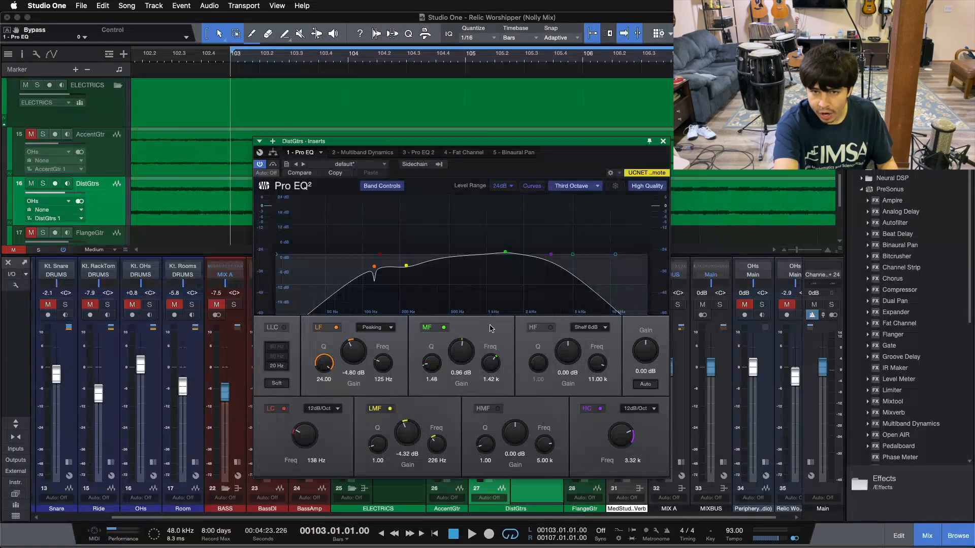
key("space")
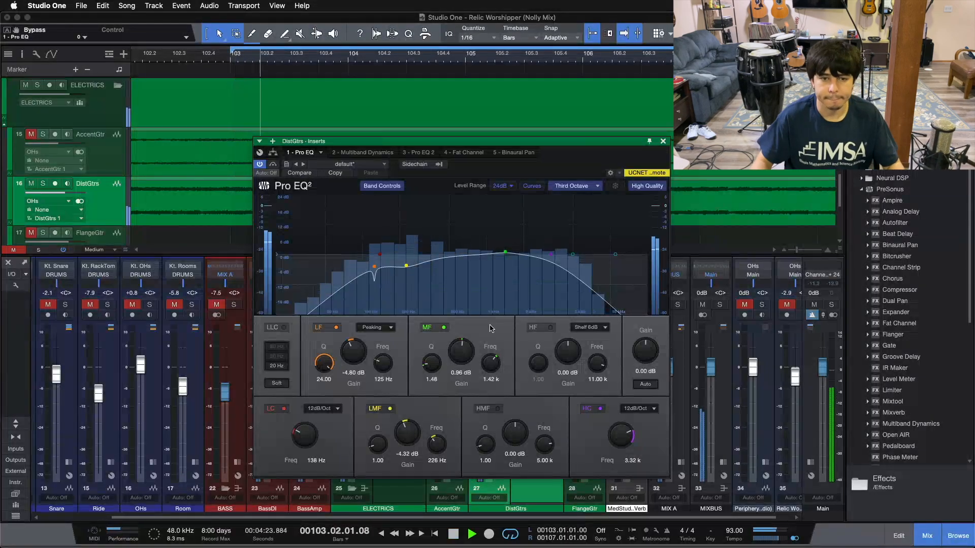
left_click(279, 409)
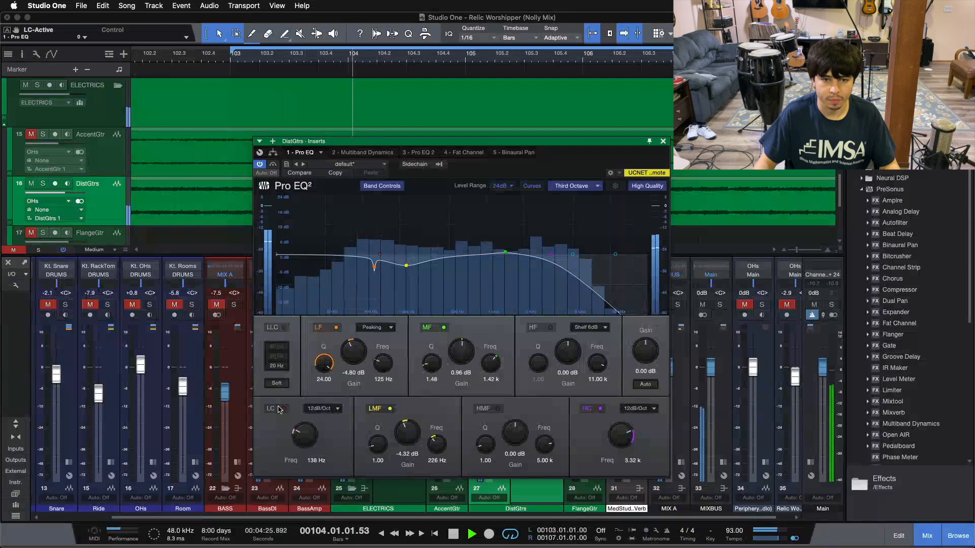
left_click_drag(357, 354, 359, 305)
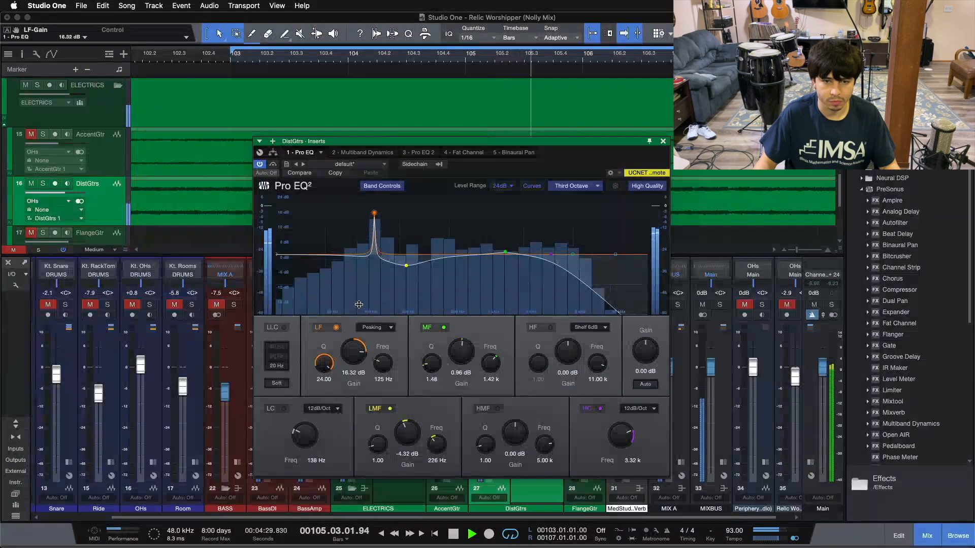
key("super+z")
left_click(285, 409)
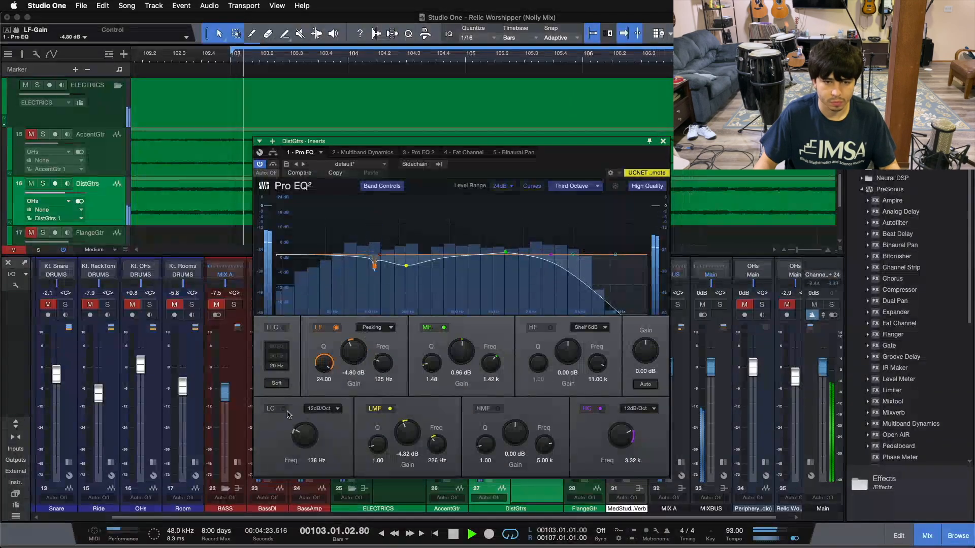
Step: Compare the Pro EQ high cut and LMF band switched off and on during playback, and stop the song
left_click(592, 410)
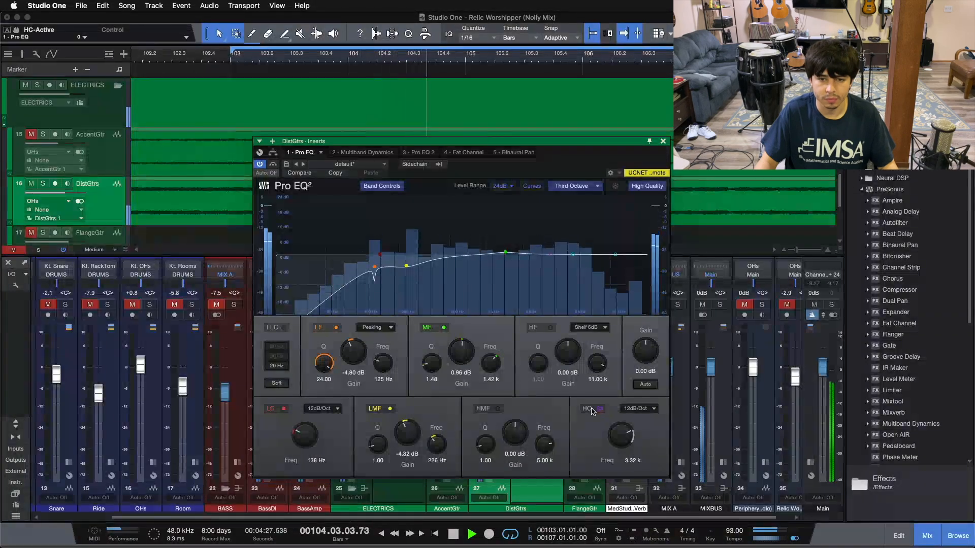
left_click(592, 410)
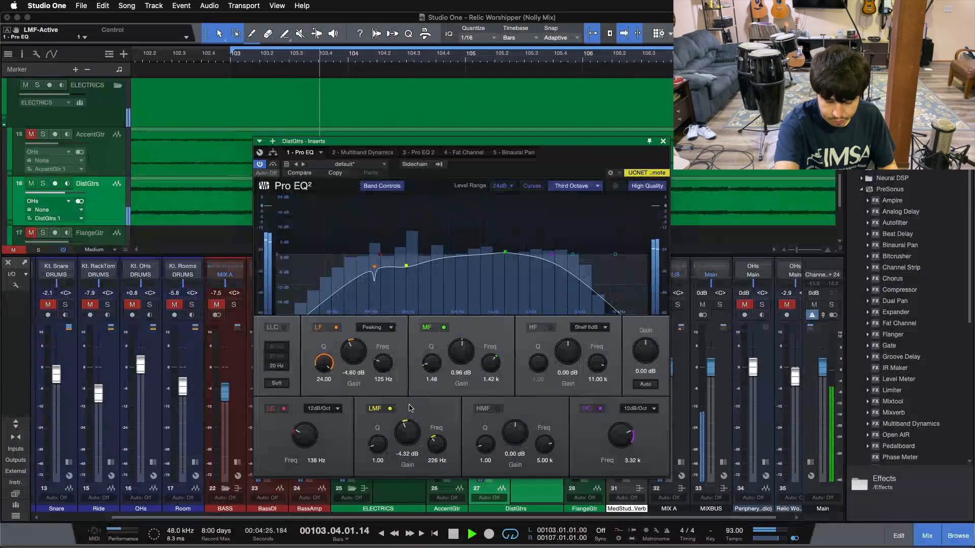
key("space")
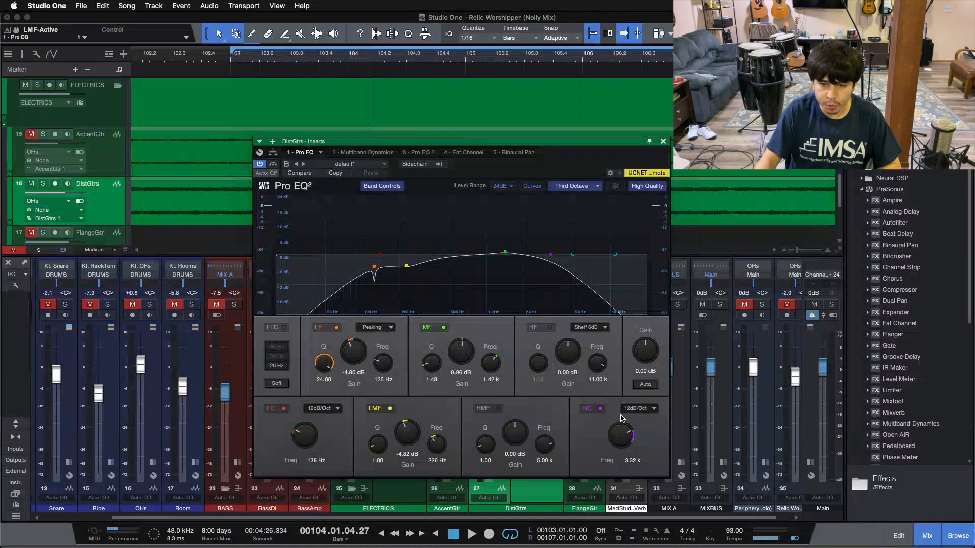
Step: Close the Pro EQ and open and activate the Multiband Dynamics insert on DistGtrs
left_click(664, 142)
left_click(537, 285)
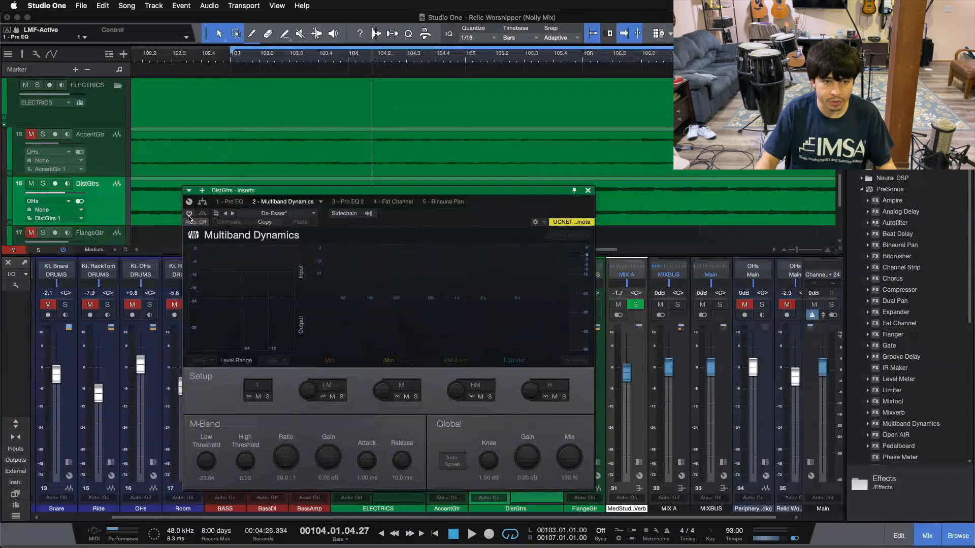
left_click(189, 214)
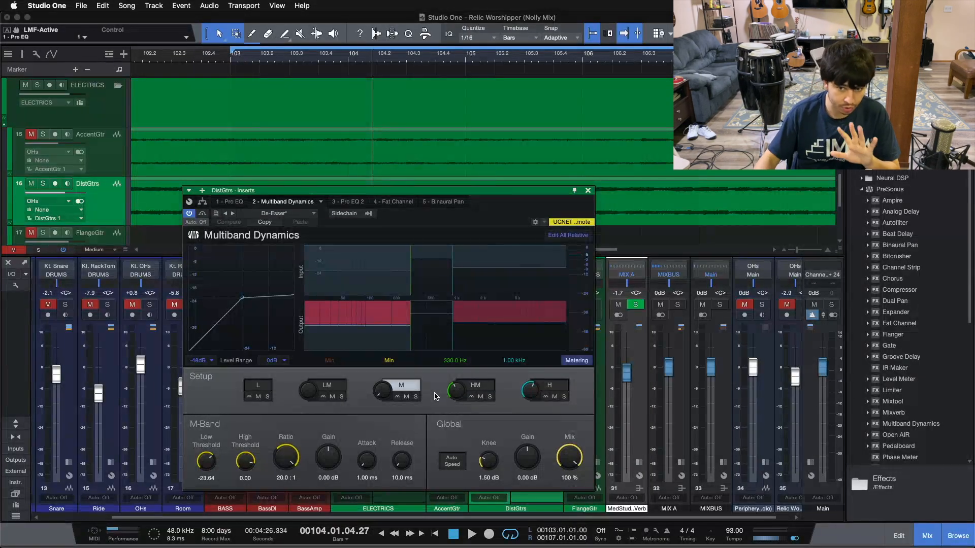
Step: Examine the threshold, ratio, attack and release settings of the Multiband Dynamics H and M bands
left_click(552, 387)
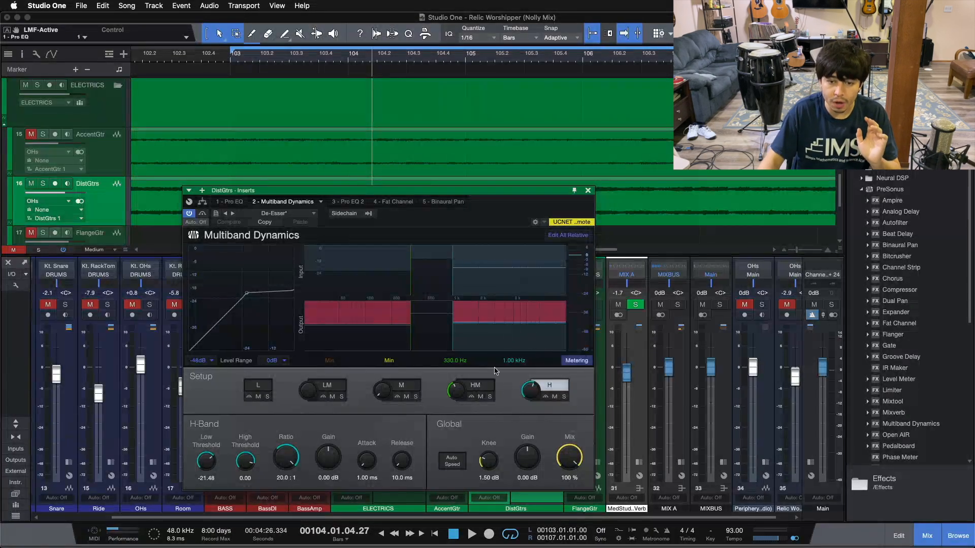
left_click_drag(290, 462, 274, 395)
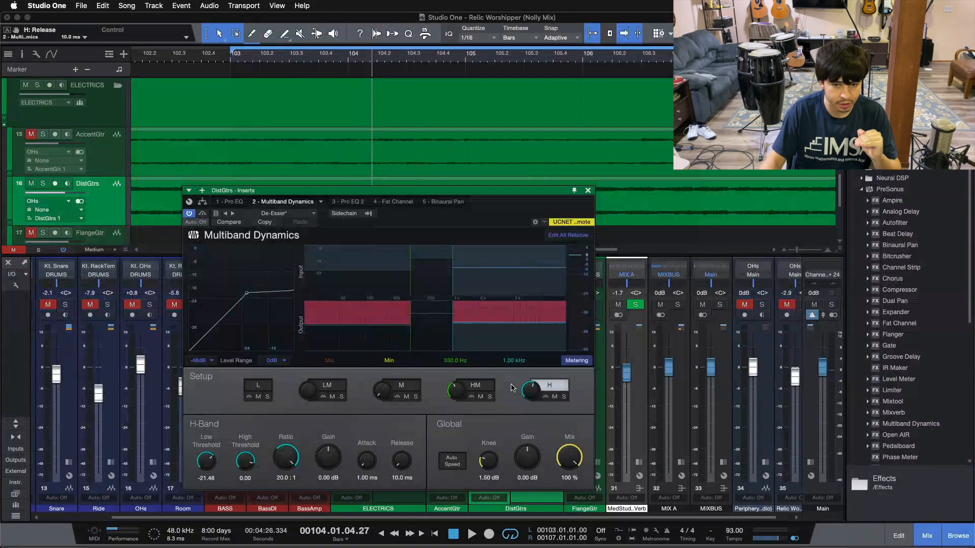
left_click(404, 388)
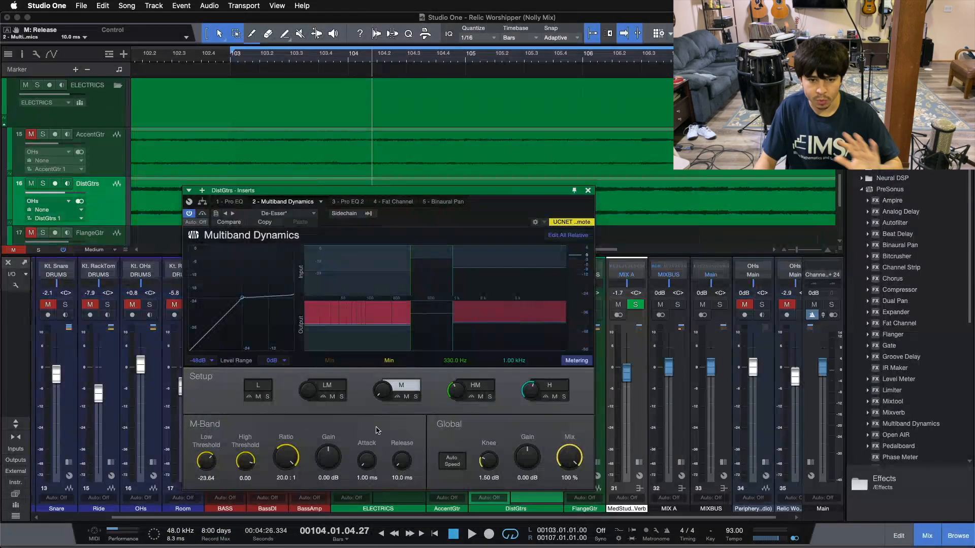
Step: Move the Multiband Dynamics window clear of the DistGtrs inserts and compare the effect bypassed and active during playback
left_click_drag(535, 213, 440, 206)
left_click(109, 212)
left_click(109, 210)
left_click(108, 208)
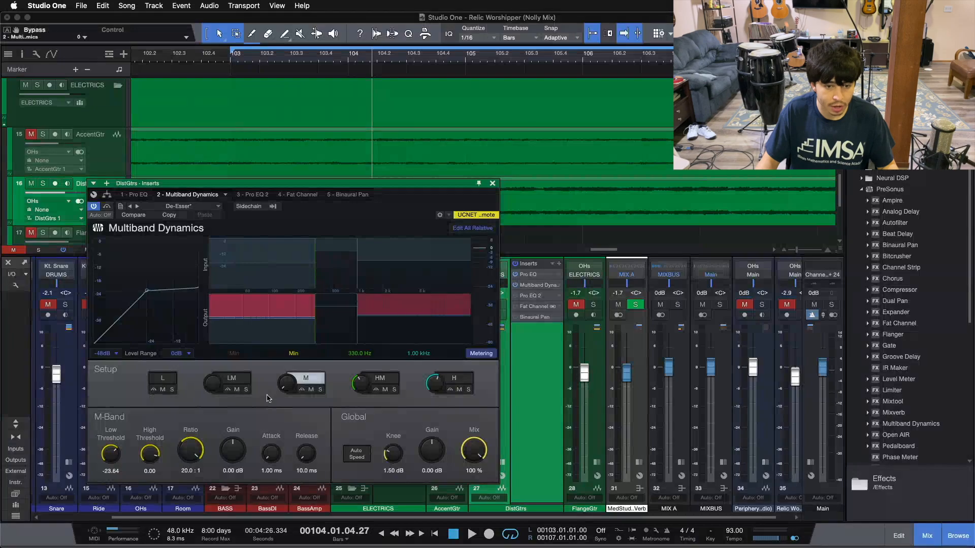
key("space")
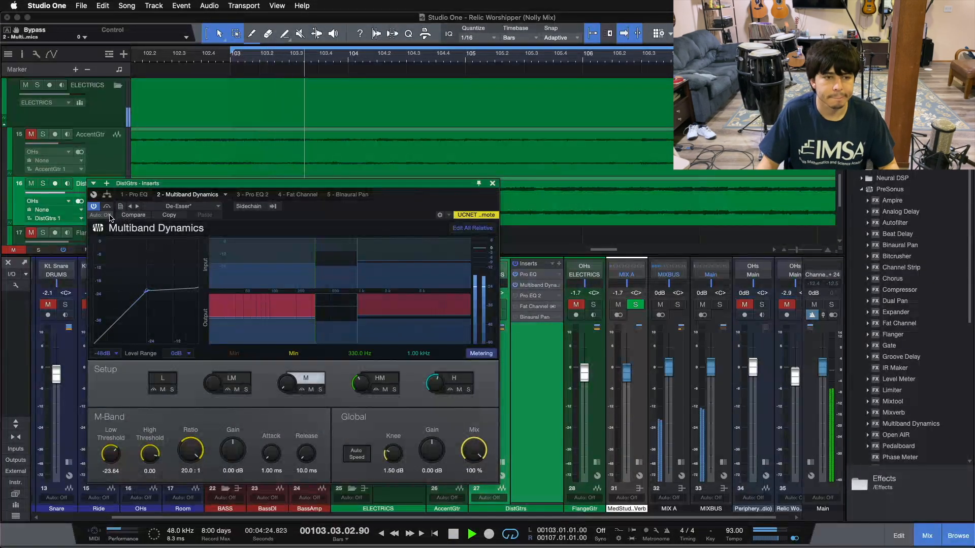
left_click(108, 207)
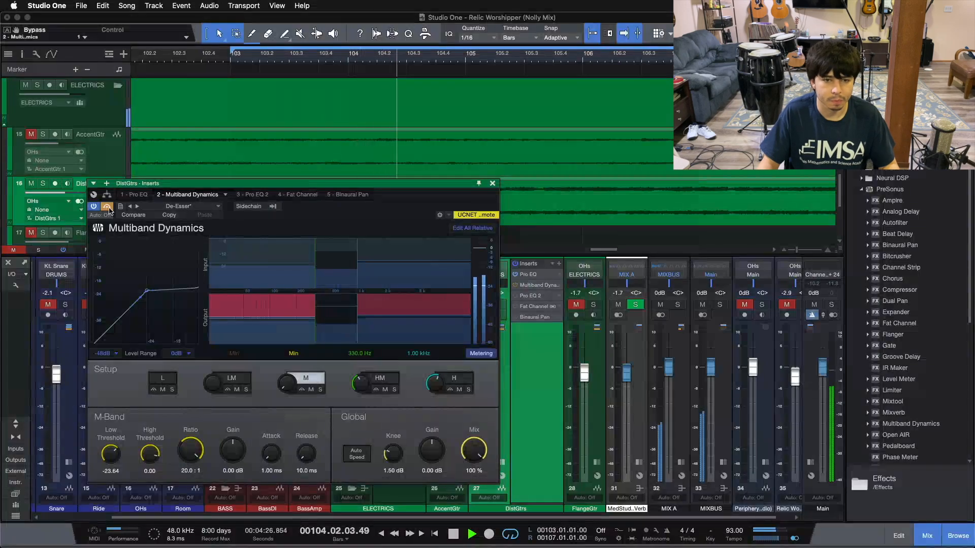
left_click(107, 207)
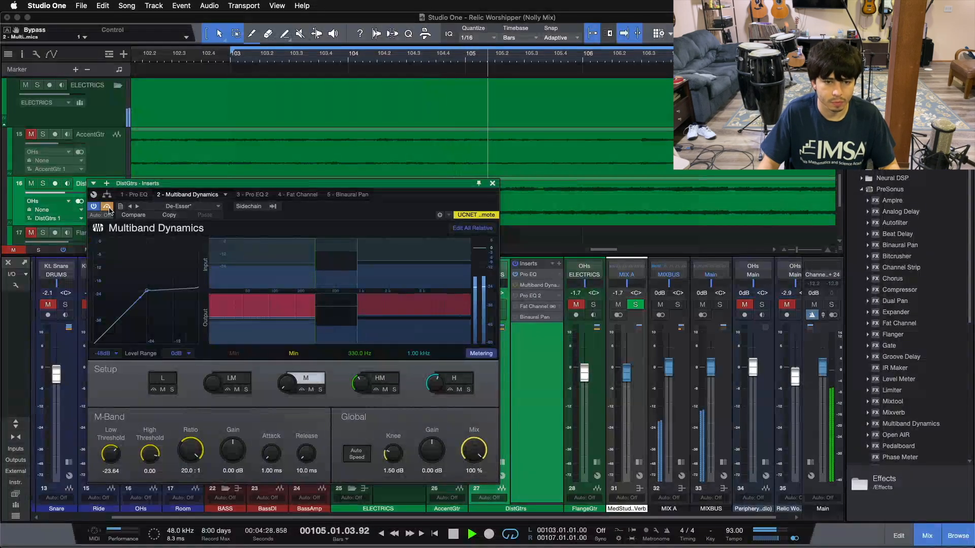
Step: Audition the Multiband Dynamics M and H bands in solo, stop the song and select the H band
left_click(320, 390)
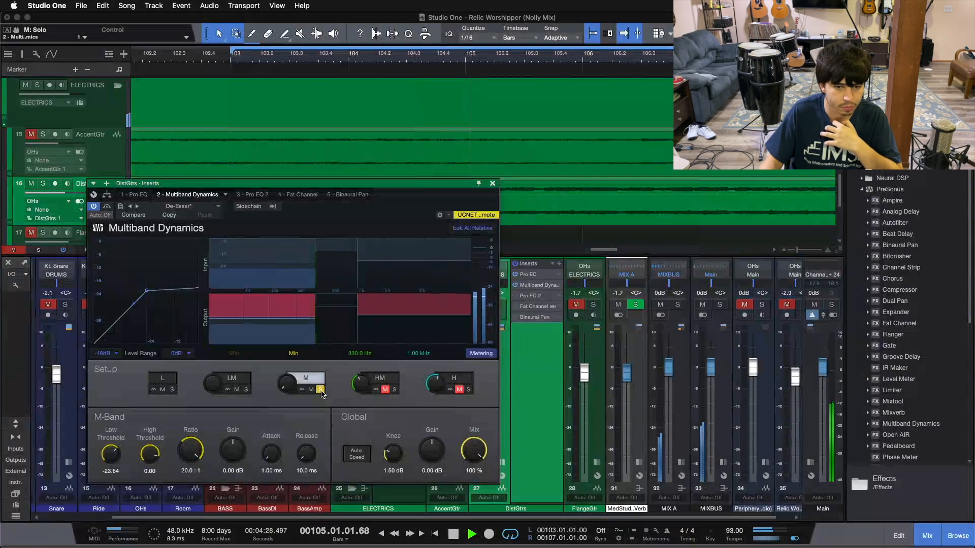
left_click(468, 389)
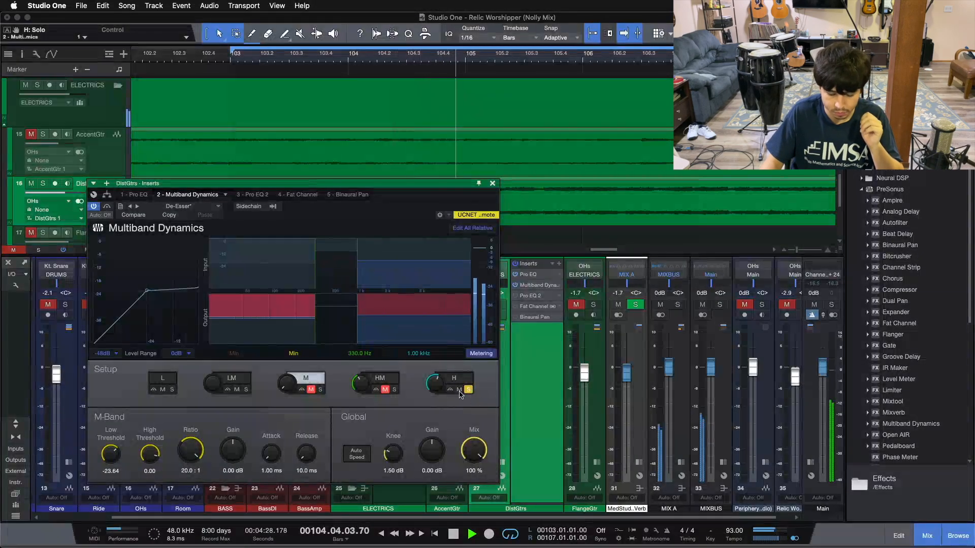
left_click(469, 391)
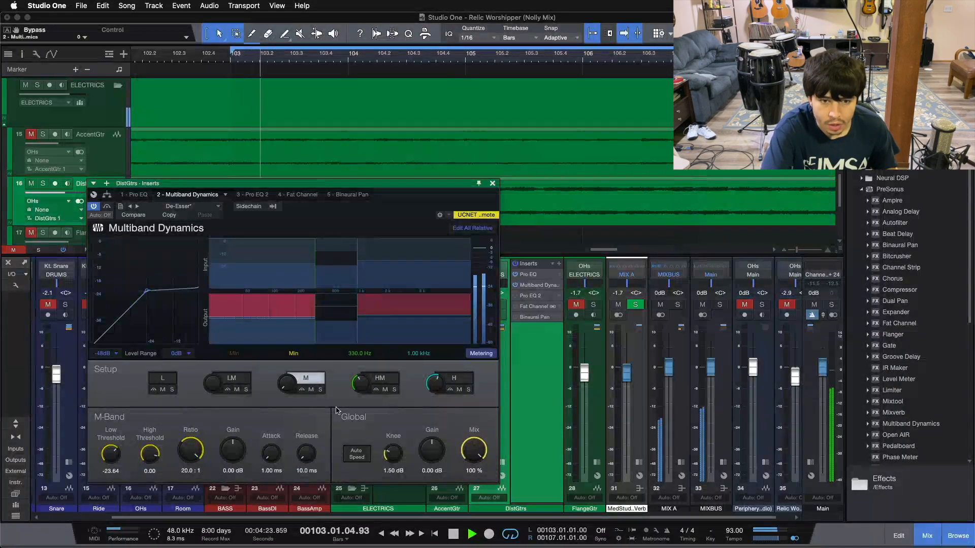
key("space")
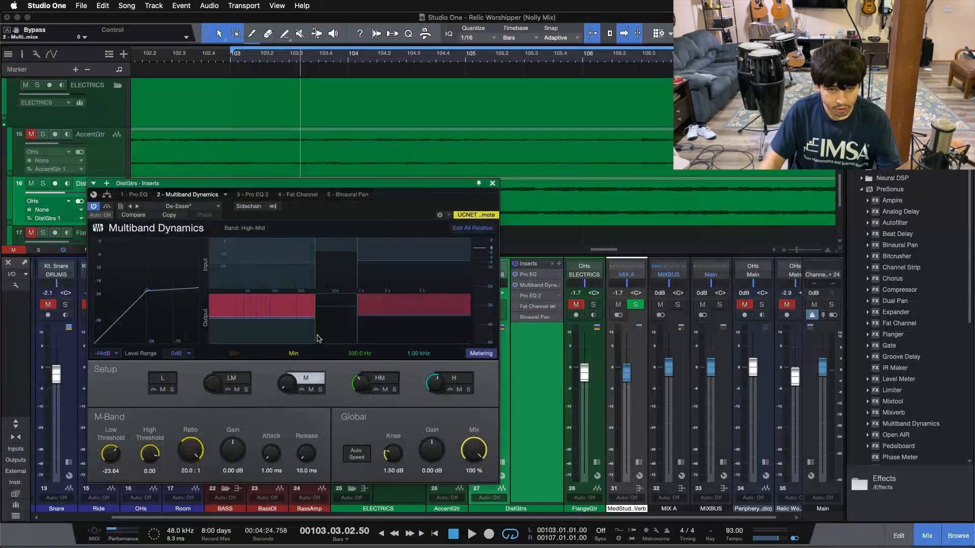
left_click(453, 378)
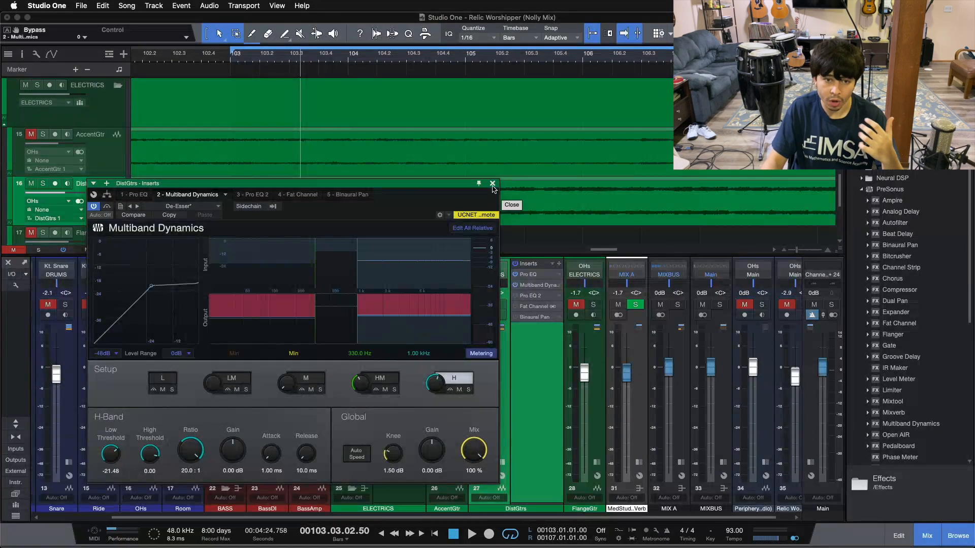
Step: Switch to the Pro EQ 2 insert on DistGtrs and activate it
left_click(265, 195)
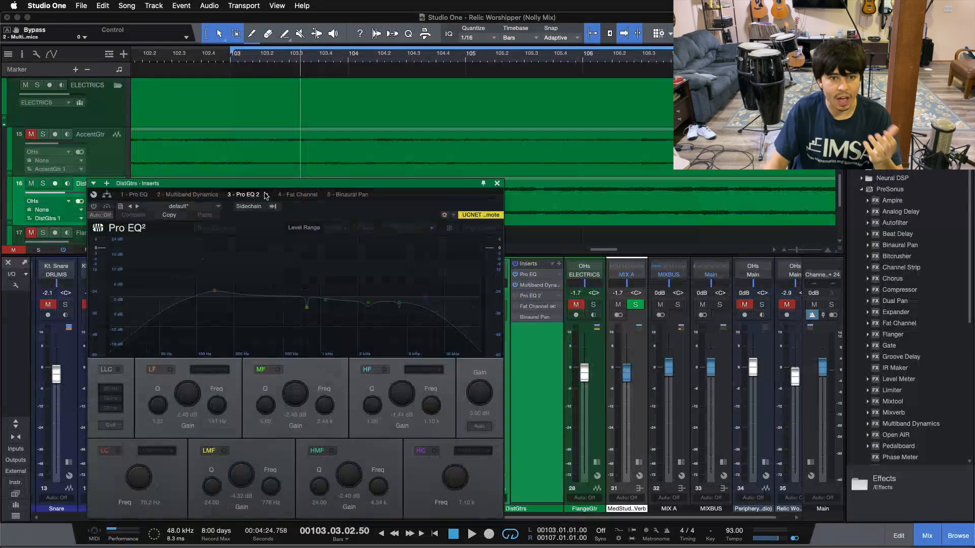
left_click(298, 199)
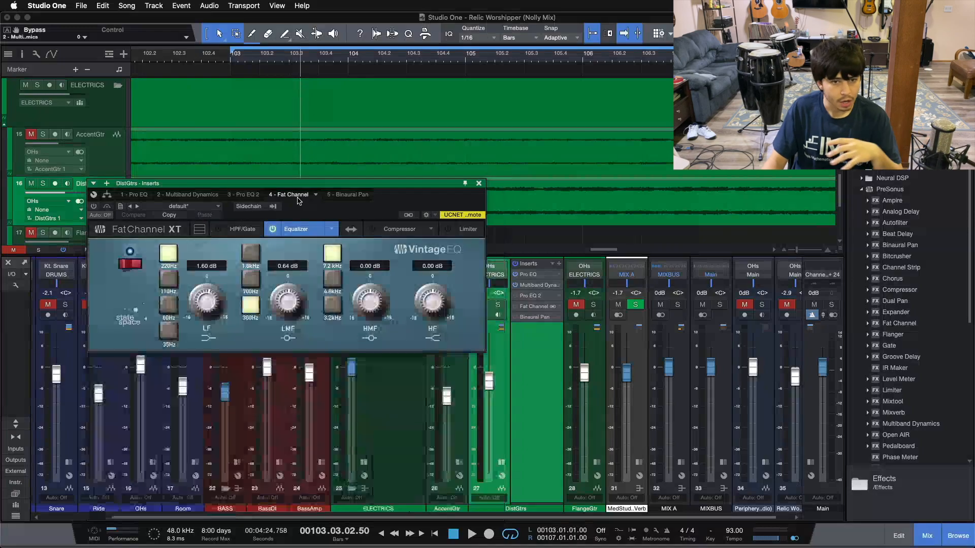
left_click(252, 195)
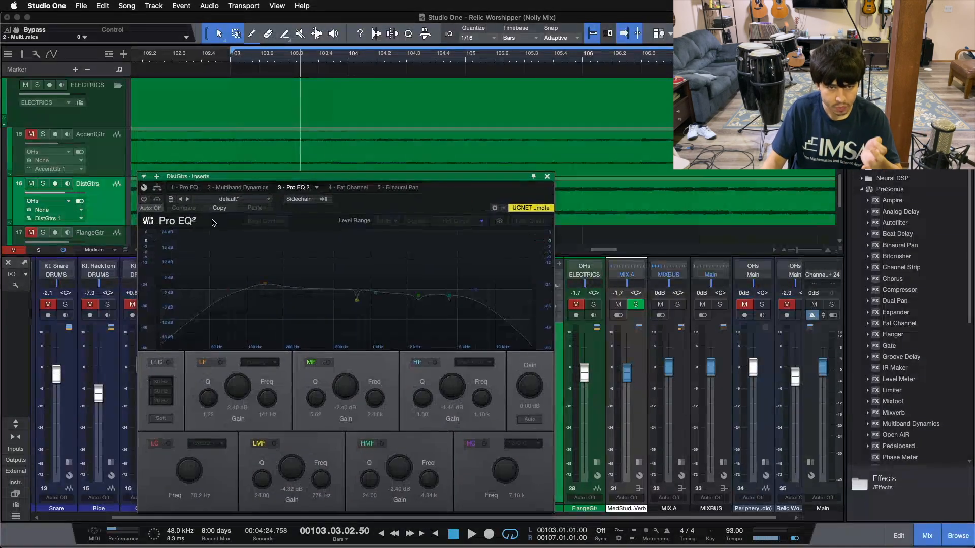
left_click(141, 200)
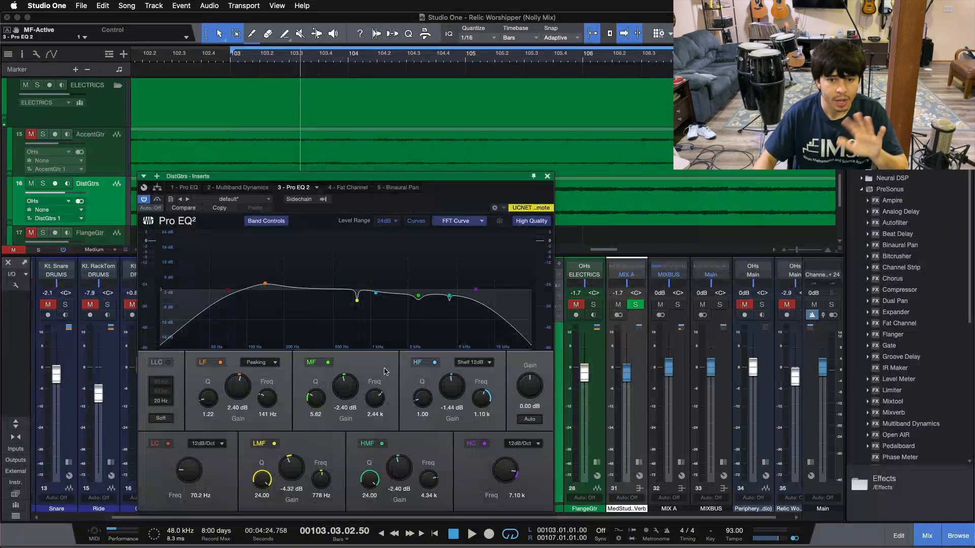
Step: Play the song from bar 103 and compare Pro EQ 2 bypassed and active, keeping its window clear of the inserts
left_click_drag(438, 188, 390, 142)
key("space")
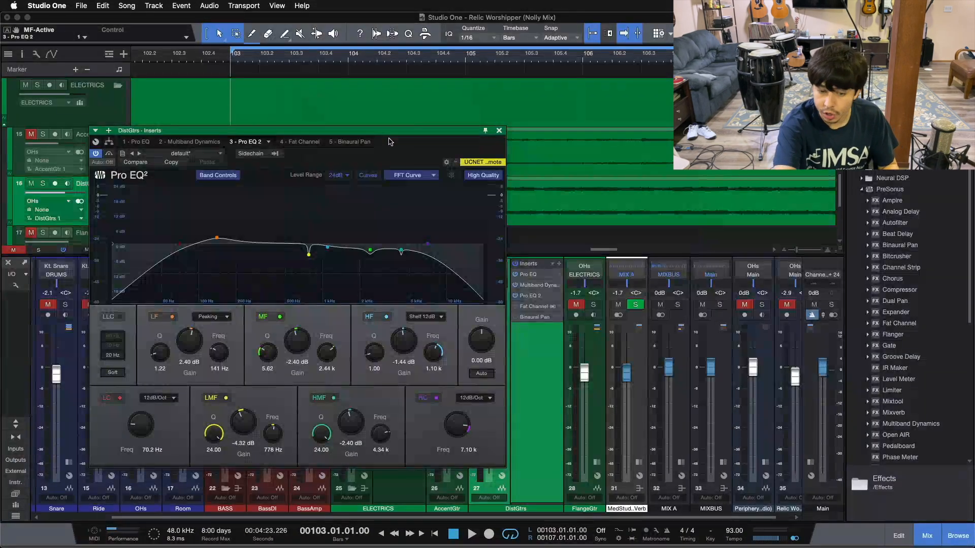
key("space")
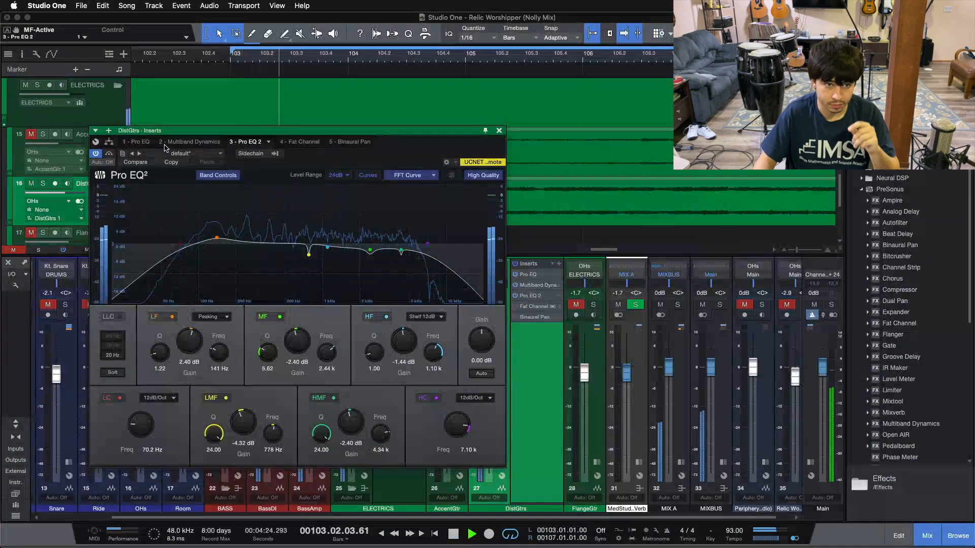
left_click(110, 155)
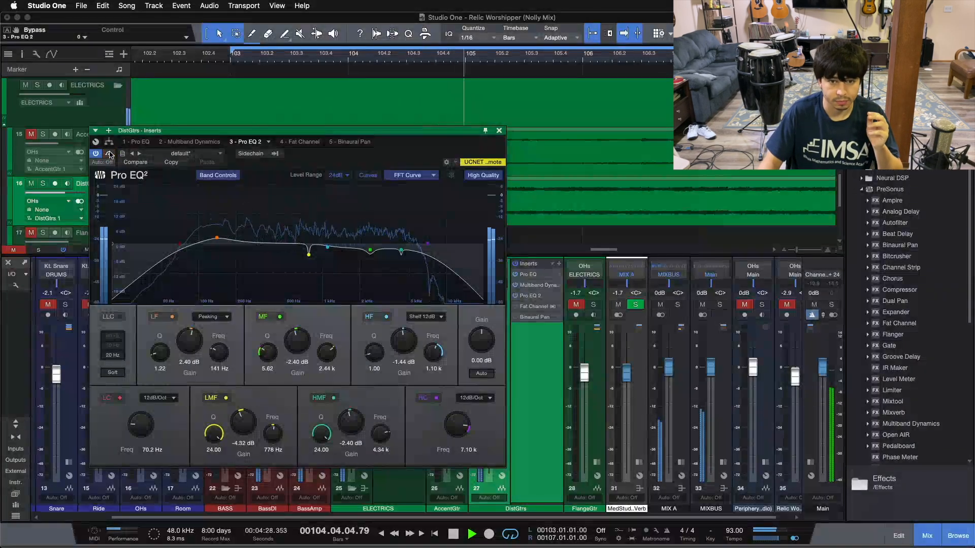
left_click_drag(362, 156, 435, 158)
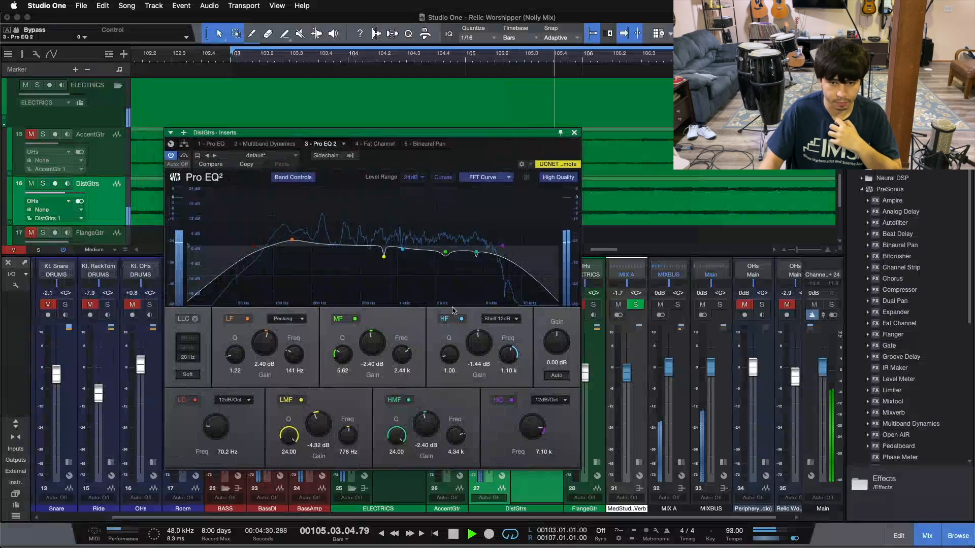
Step: Try boosting the Pro EQ 2 HMF, LMF (16.32 dB) and MF gains in turn during playback, undoing each boost
left_click_drag(417, 447, 425, 398)
key("super+z")
left_click_drag(322, 419, 328, 385)
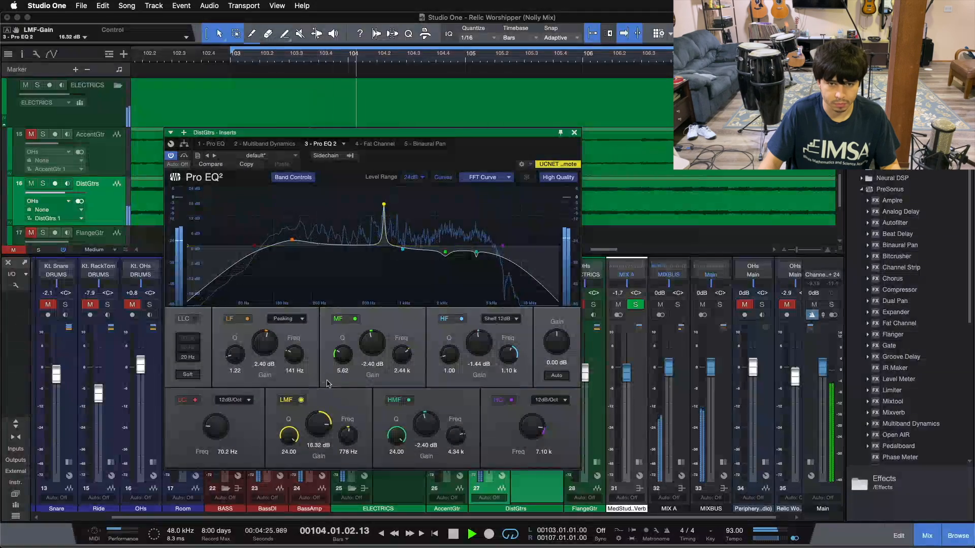
key("super+z")
left_click_drag(372, 346, 381, 304)
key("super+z")
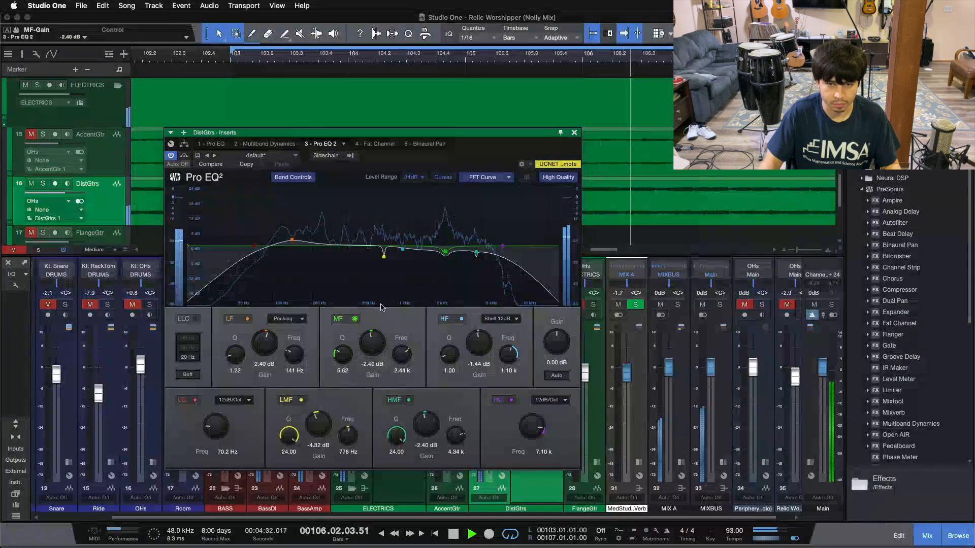
Step: Compare the Pro EQ 2 high cut off and on and the whole EQ bypassed and active, and stop the song
left_click(506, 401)
left_click(506, 401)
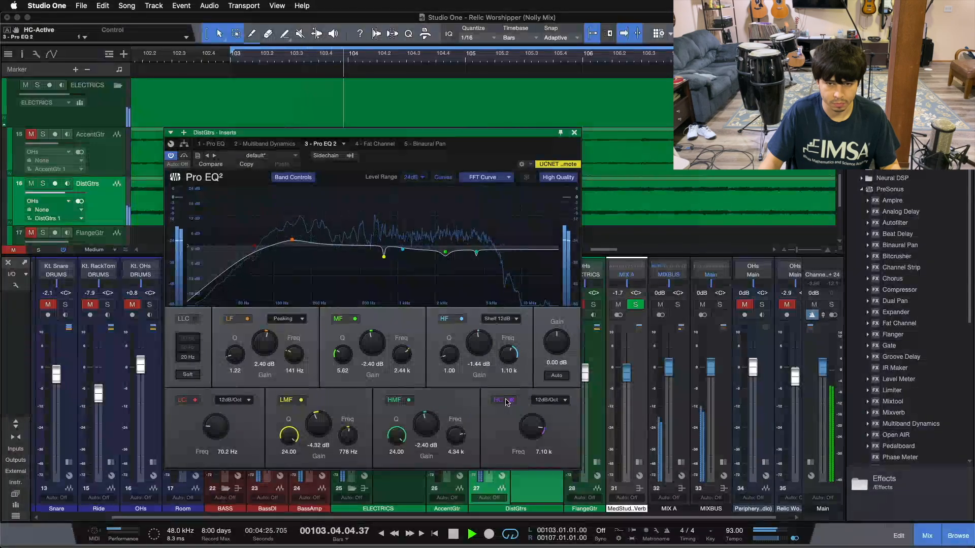
left_click(183, 156)
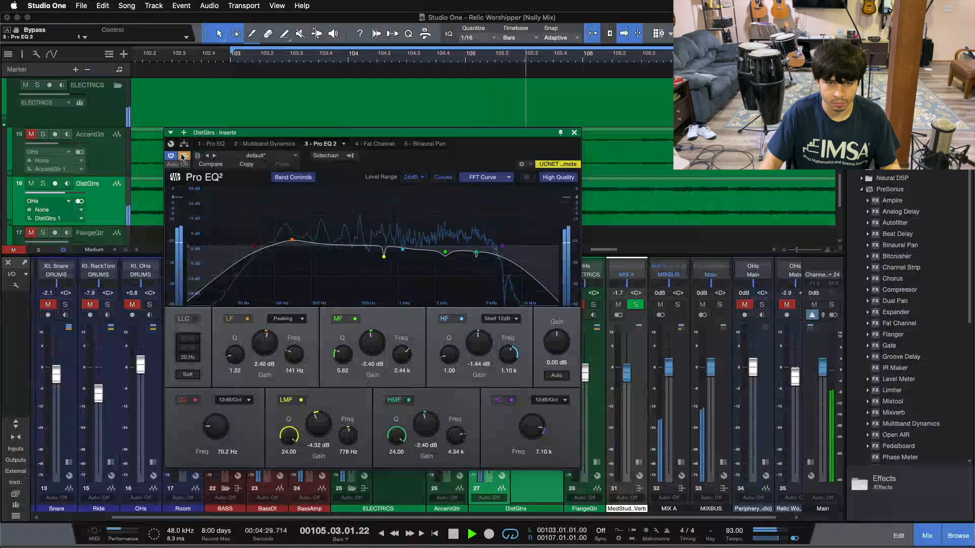
left_click(184, 156)
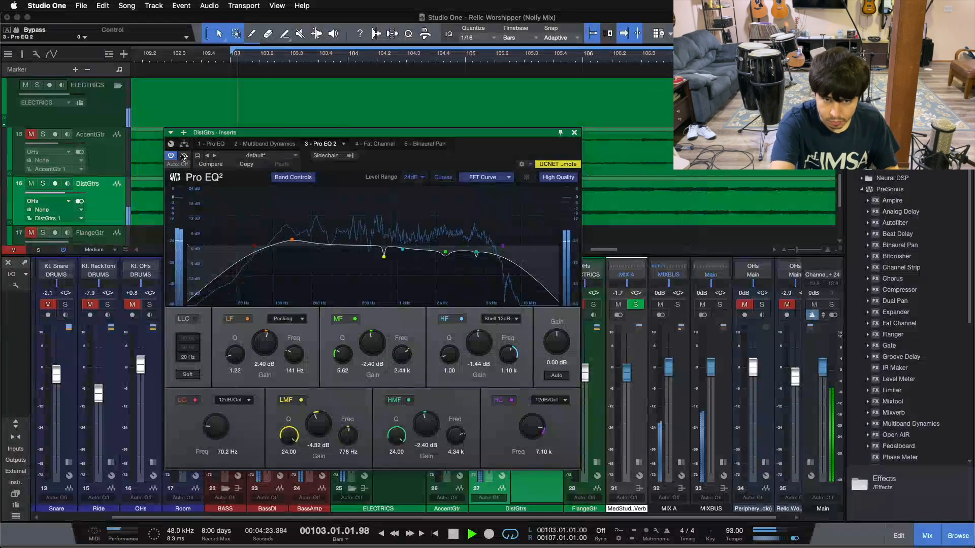
key("space")
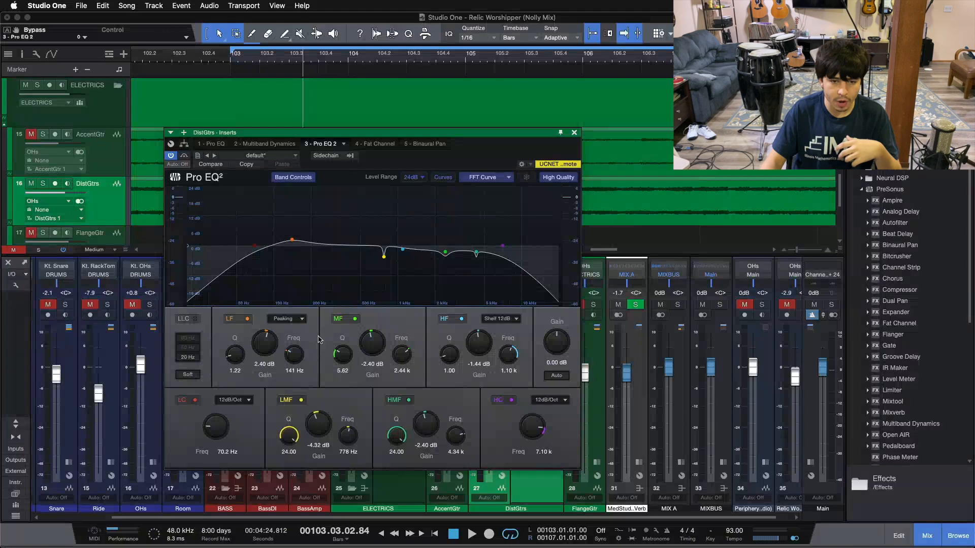
Step: Open the Fat Channel insert on DistGtrs and activate it while playing the song from bar 103
left_click(376, 144)
left_click_drag(442, 170, 515, 213)
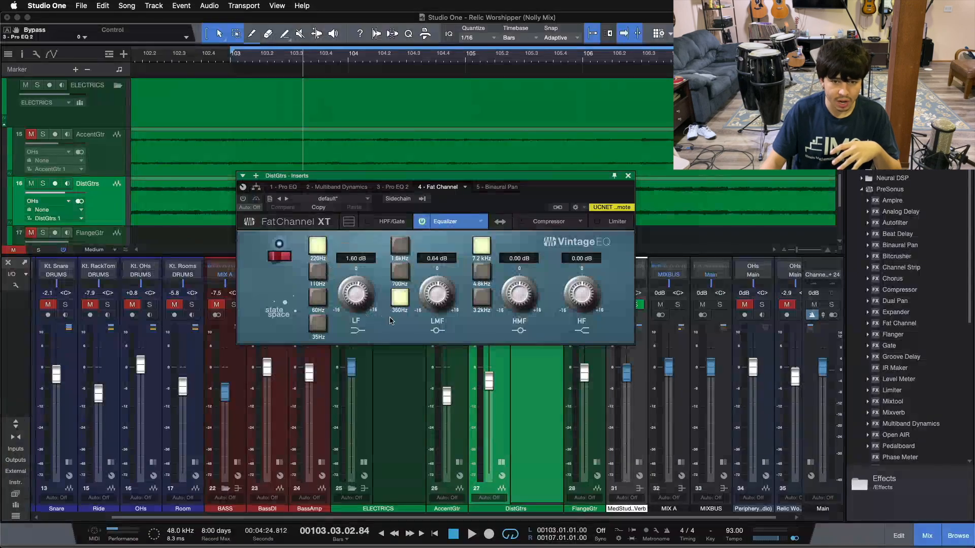
left_click(396, 186)
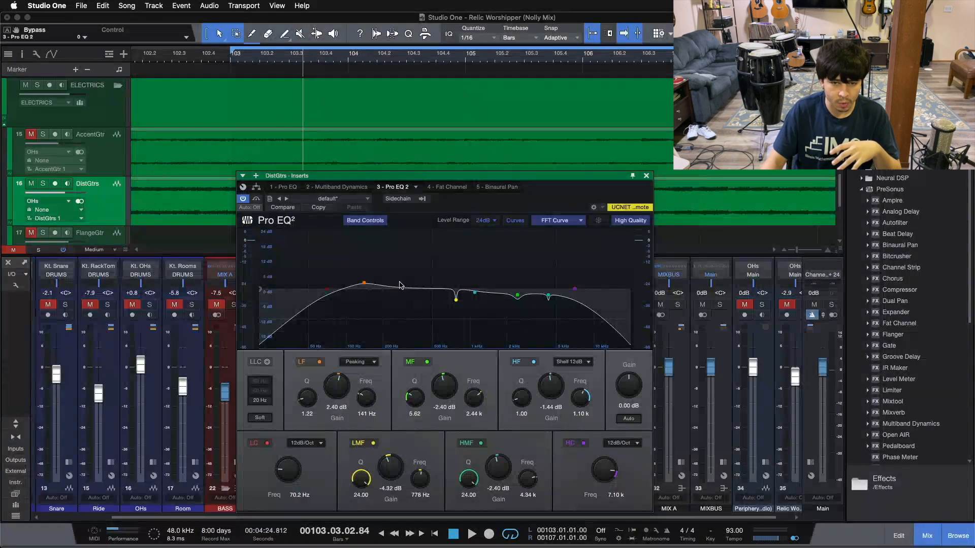
left_click(442, 187)
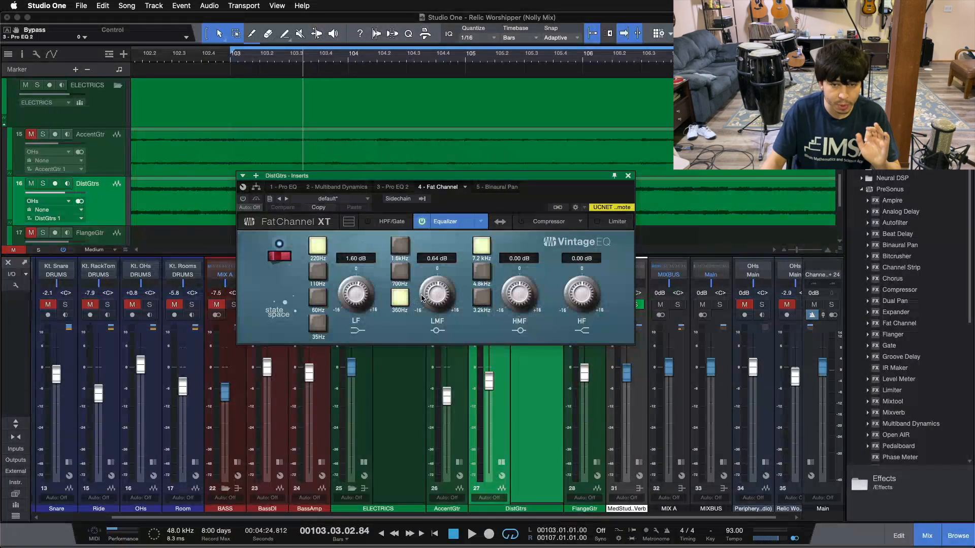
key("space")
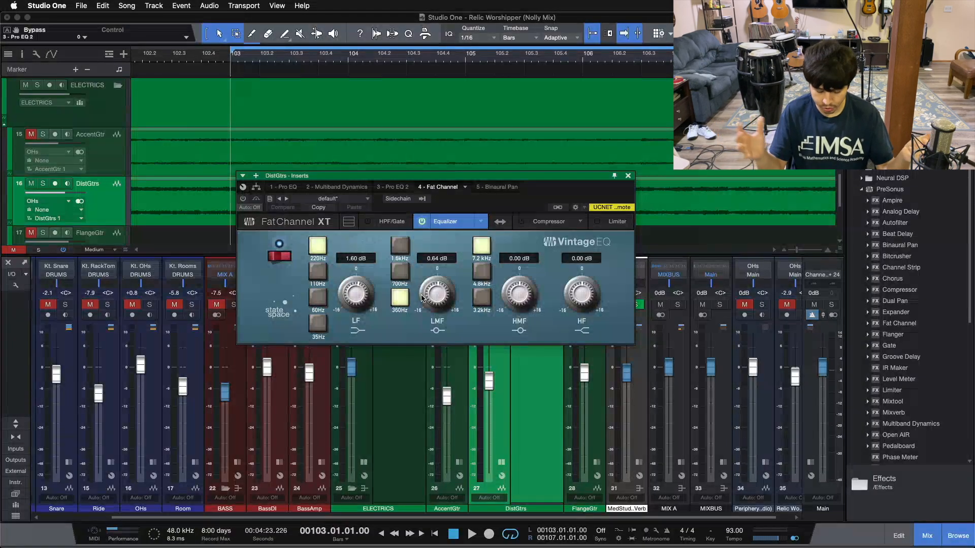
key("space")
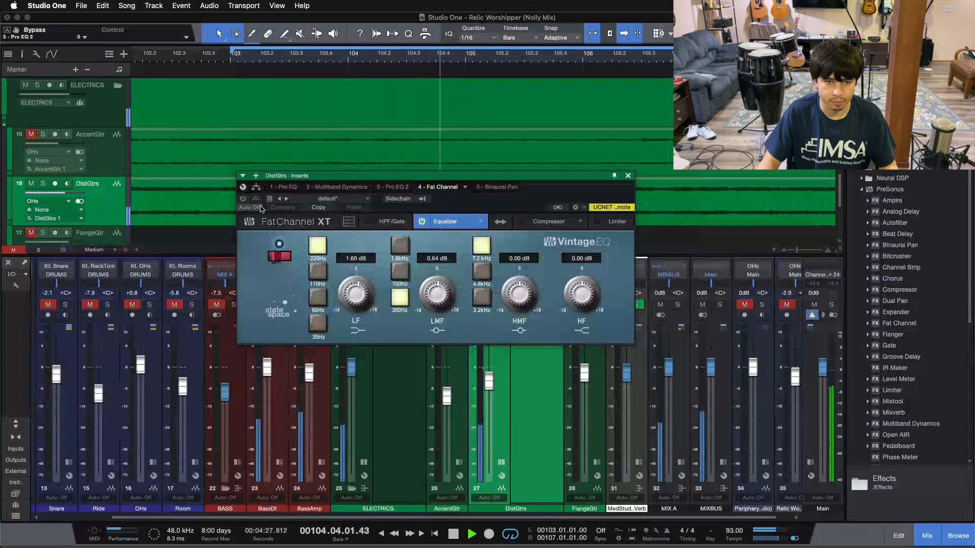
left_click(244, 198)
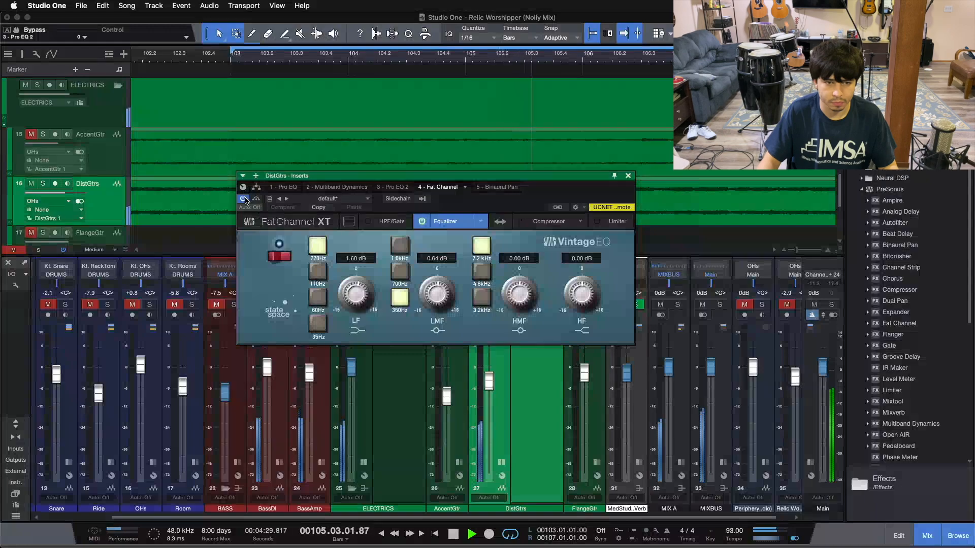
Step: Try a Fat Channel LMF gain of 10.56 dB during playback, undo the boost and stop the song
mouse_move(354, 294)
left_mouse_down()
mouse_move(347, 200)
mouse_move(354, 294)
left_mouse_up()
left_click_drag(429, 300, 430, 263)
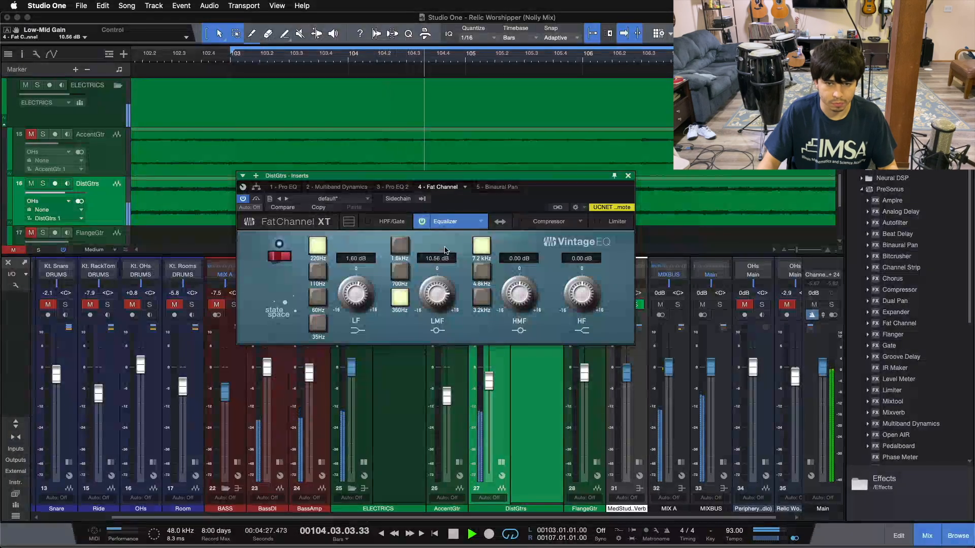
key("super+z")
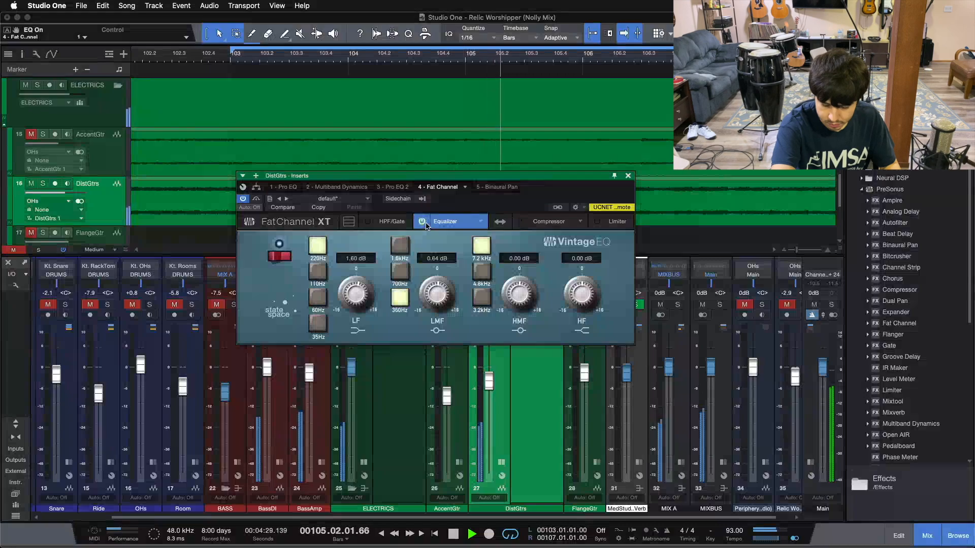
key("space")
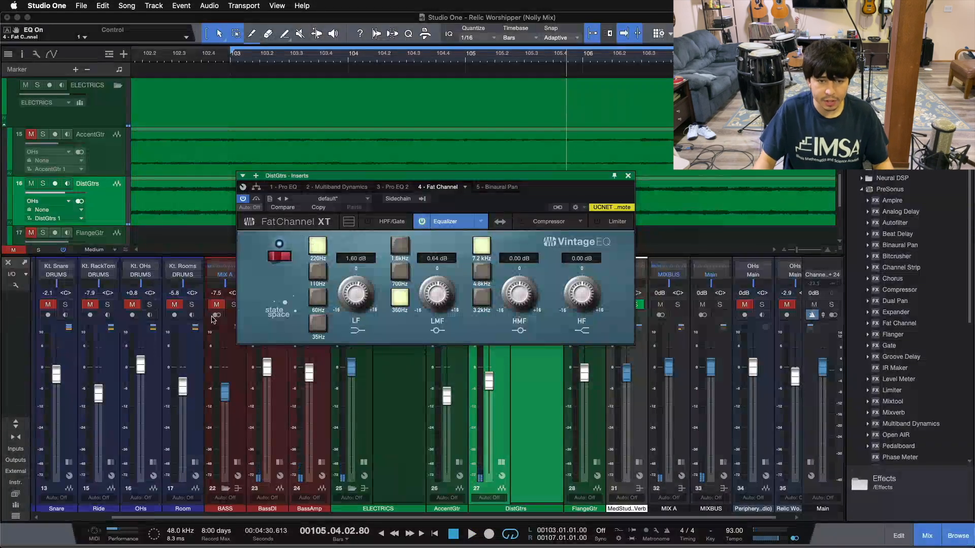
Step: Open and activate the Binaural Pan insert on DistGtrs, and return the playhead to bar 103
left_click(508, 187)
left_click_drag(377, 178, 481, 356)
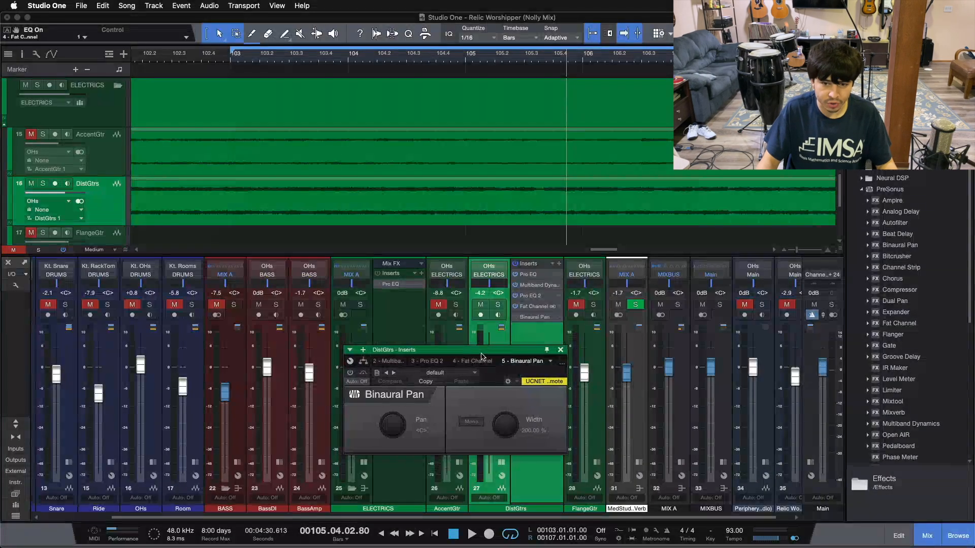
left_click(350, 372)
mouse_move(482, 352)
left_mouse_down()
mouse_move(380, 311)
mouse_move(482, 353)
left_mouse_up()
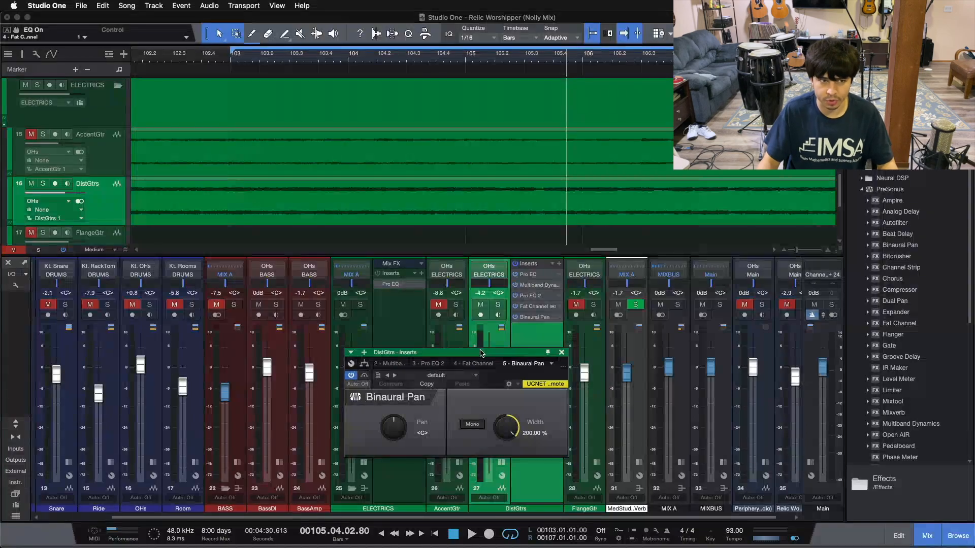
key("KP_1")
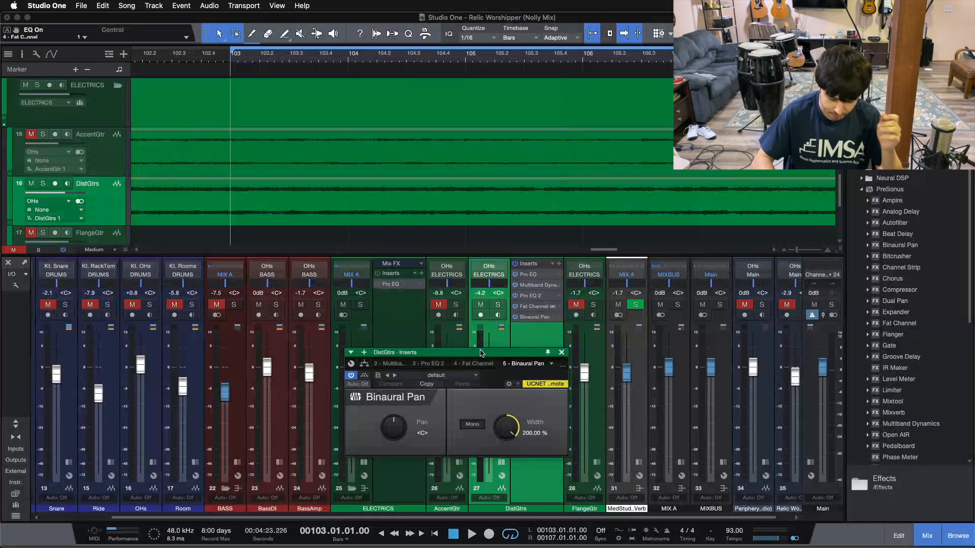
Step: Compare Binaural Pan bypassed and active on DistGtrs while playing the song from bar 103, leave it active and stop playback
left_click(364, 376)
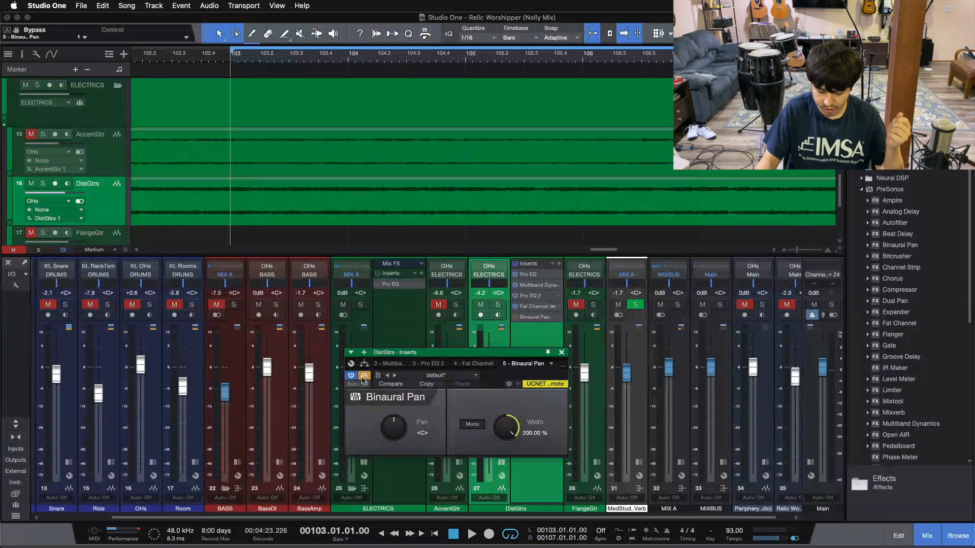
key("space")
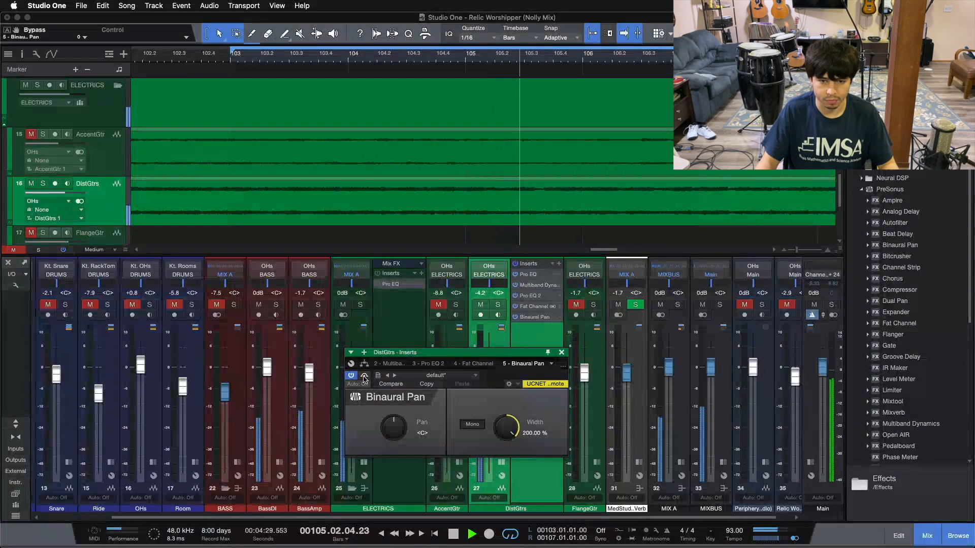
left_click(364, 376)
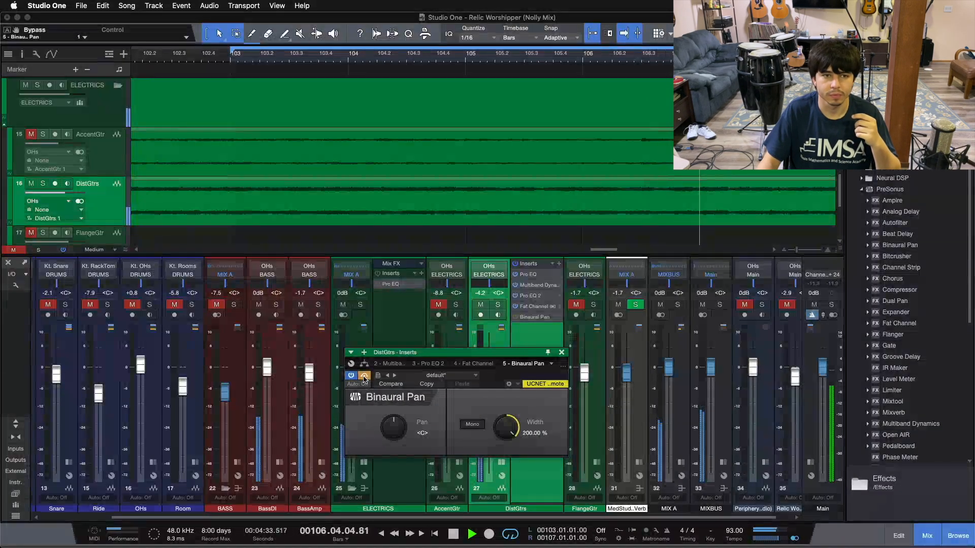
left_click(364, 376)
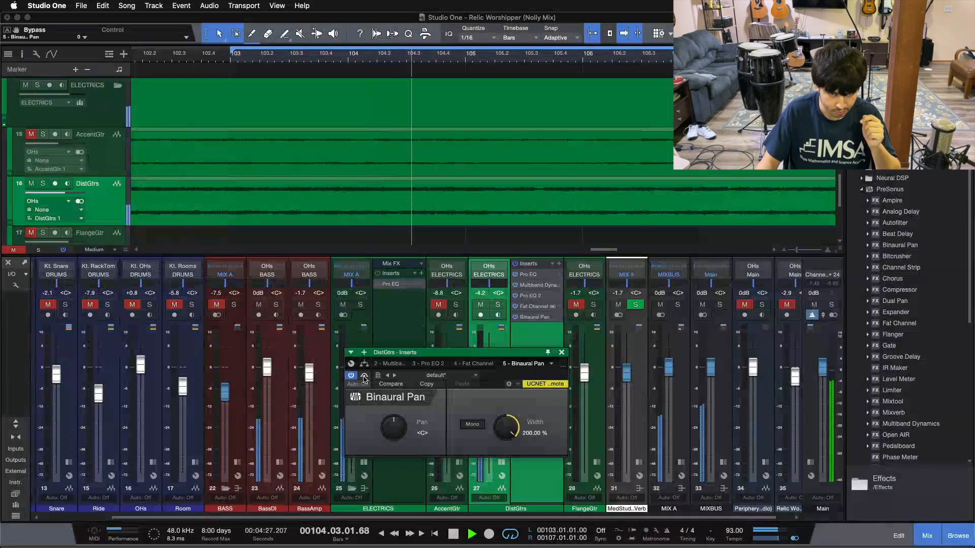
left_click(363, 376)
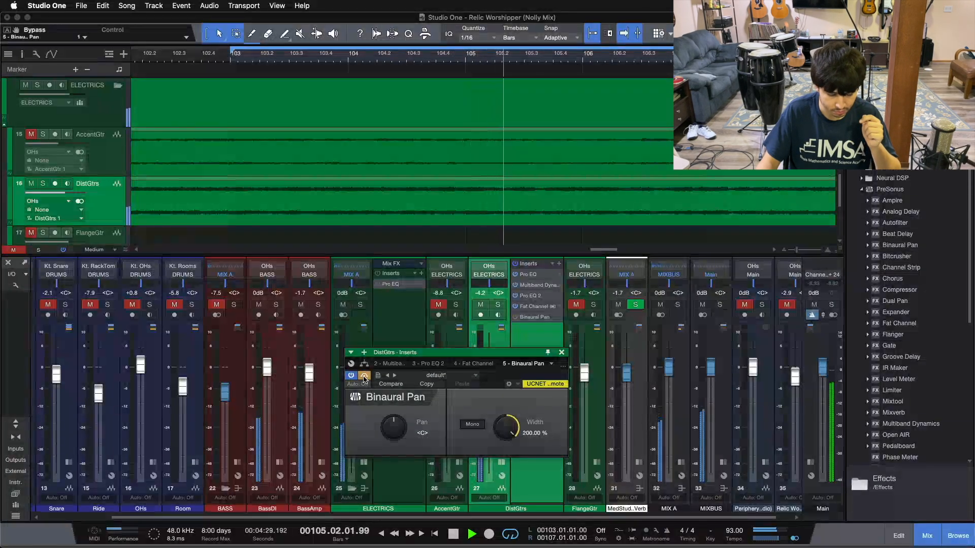
left_click(364, 376)
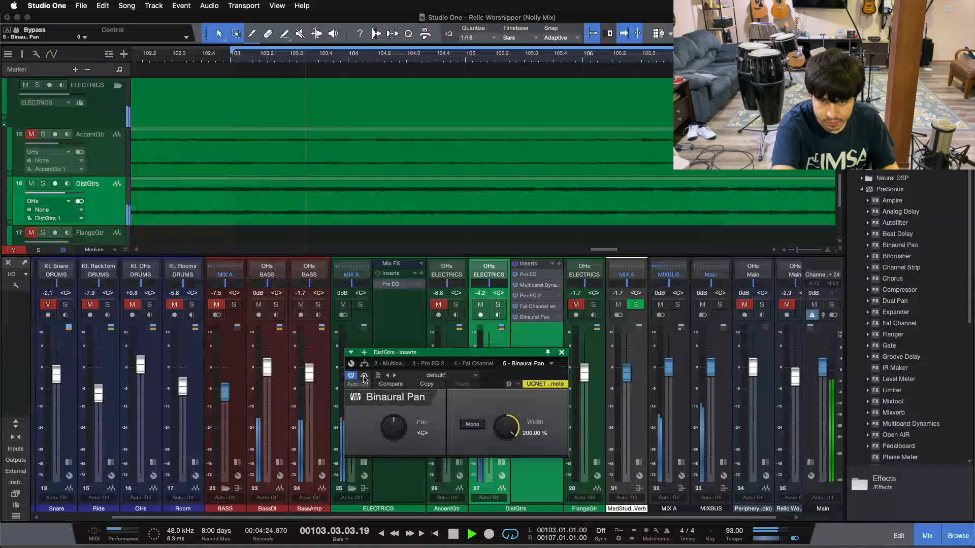
key("space")
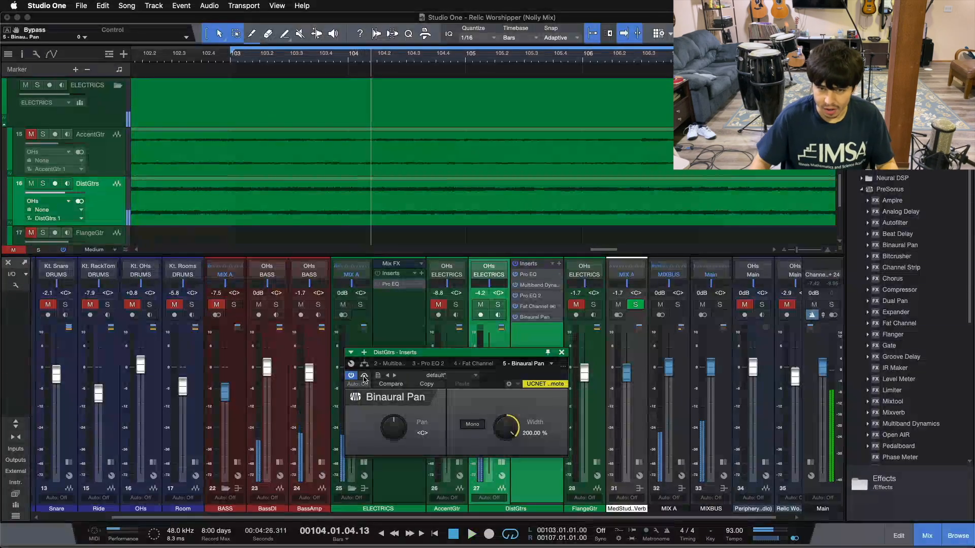
Step: Review the DistGtrs inserts in order from Pro EQ to Binaural Pan, and close the insert window
left_click(528, 275)
left_click_drag(457, 351, 376, 171)
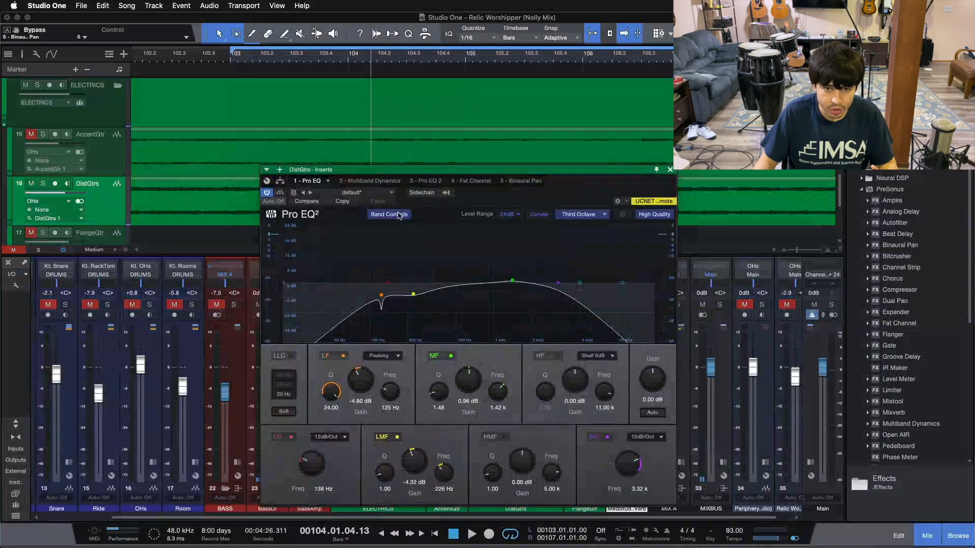
left_click(369, 181)
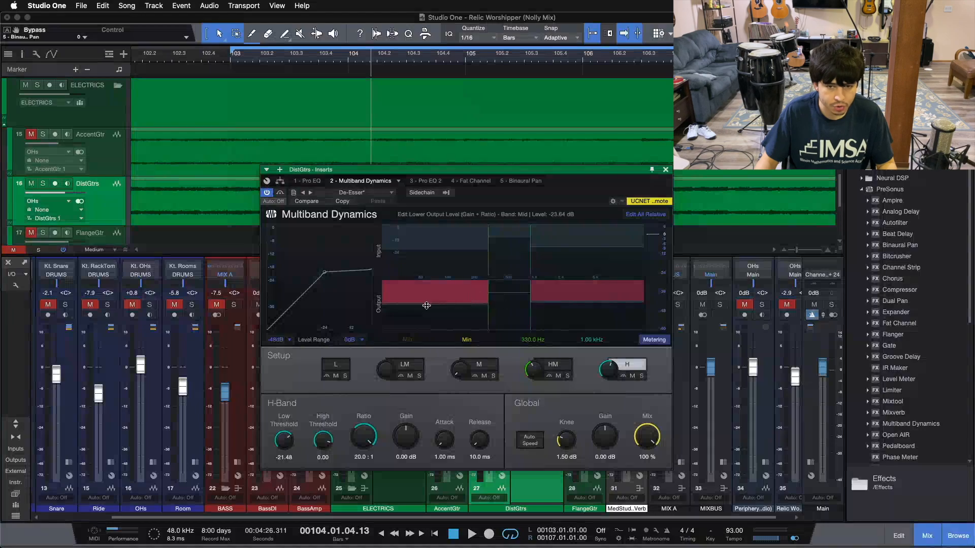
left_click(426, 181)
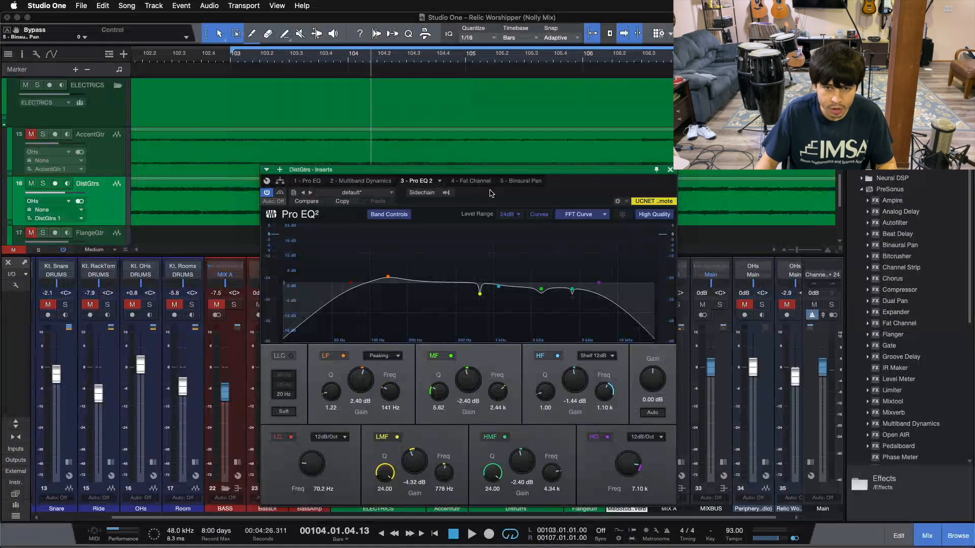
left_click(473, 181)
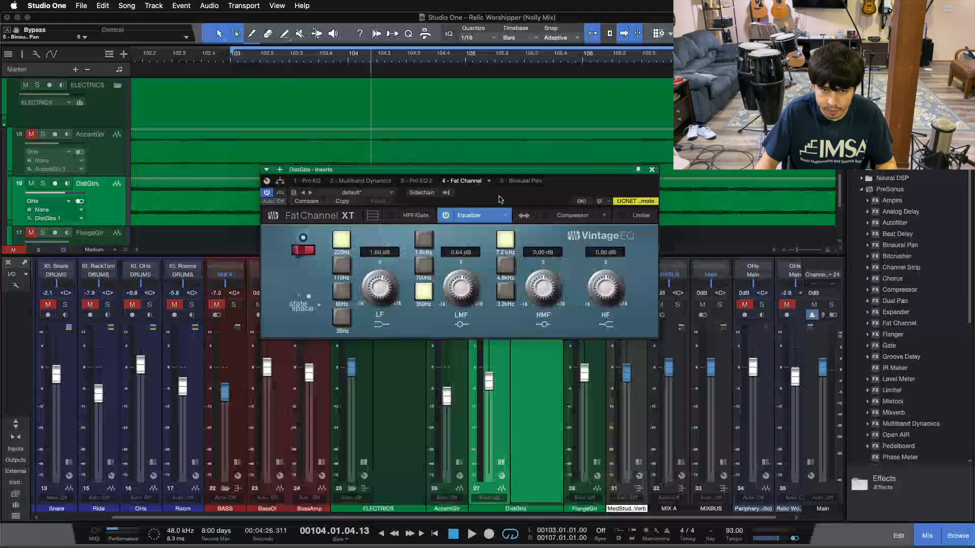
left_click(524, 181)
left_click_drag(391, 182, 418, 317)
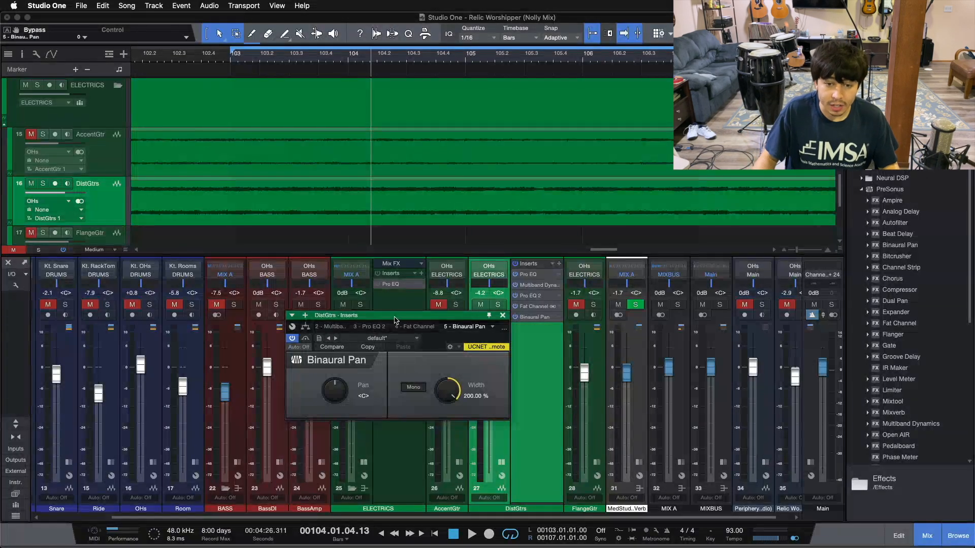
left_click_drag(394, 320, 384, 322)
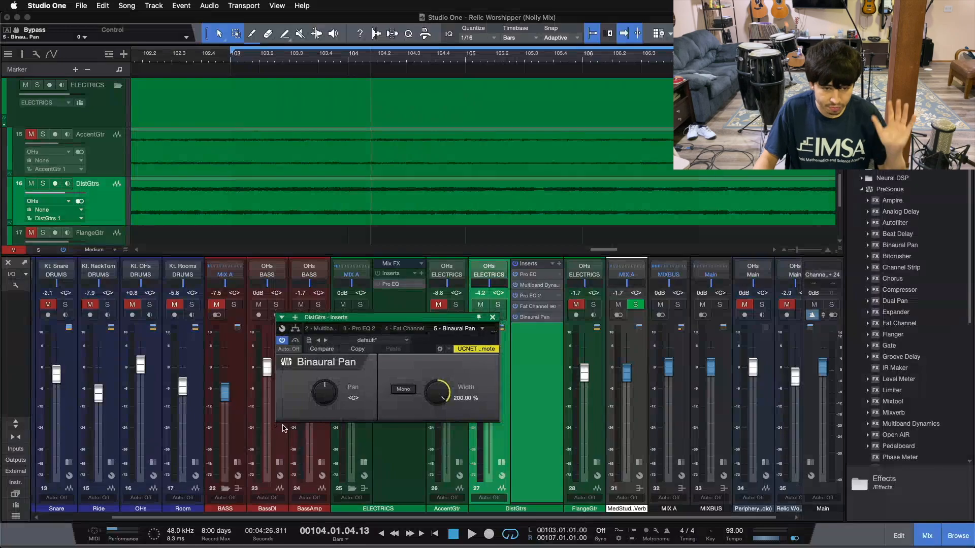
scroll(315, 515, "right", 3)
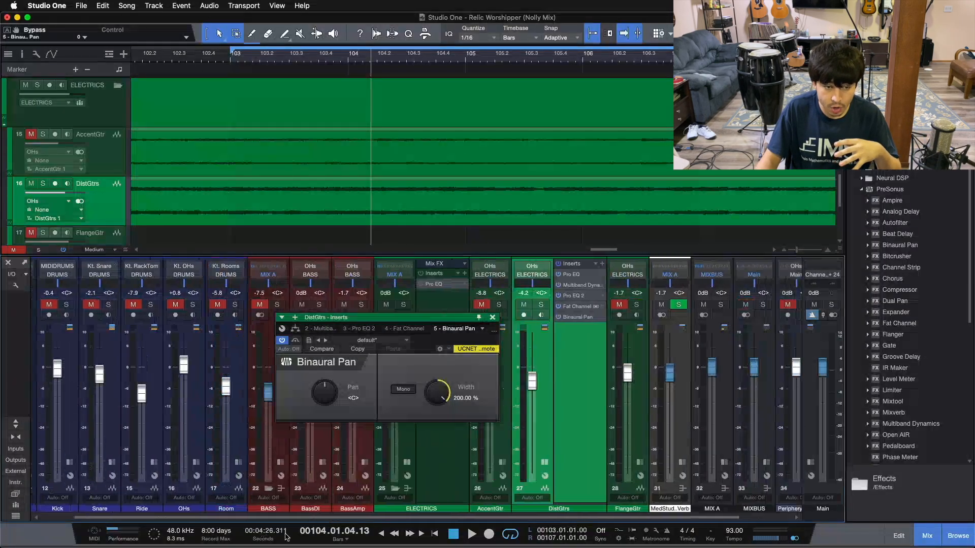
left_click(492, 318)
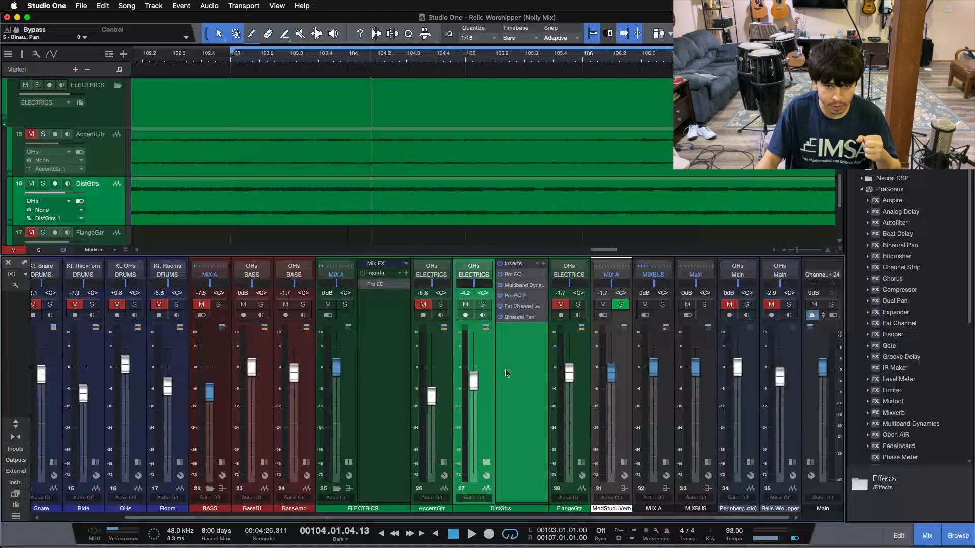
left_click(509, 317)
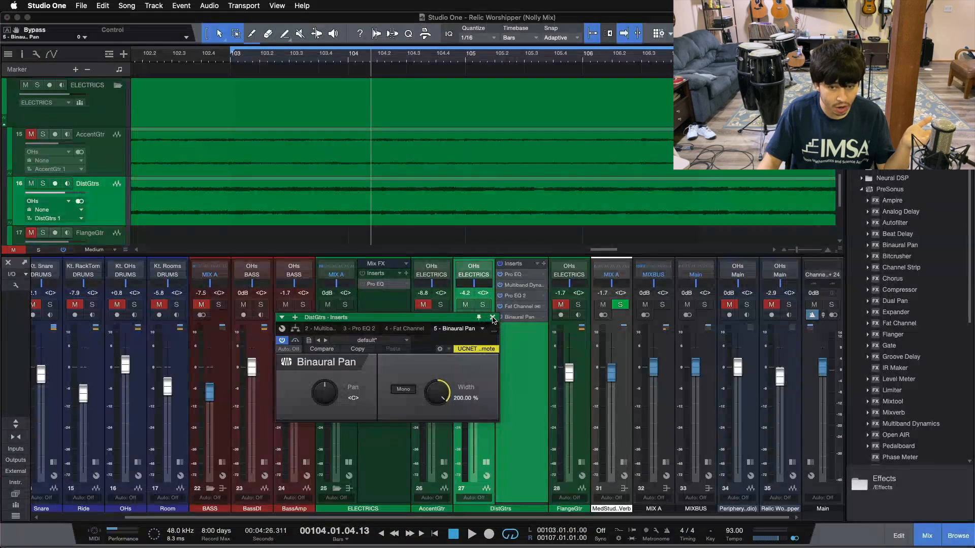
left_click(492, 317)
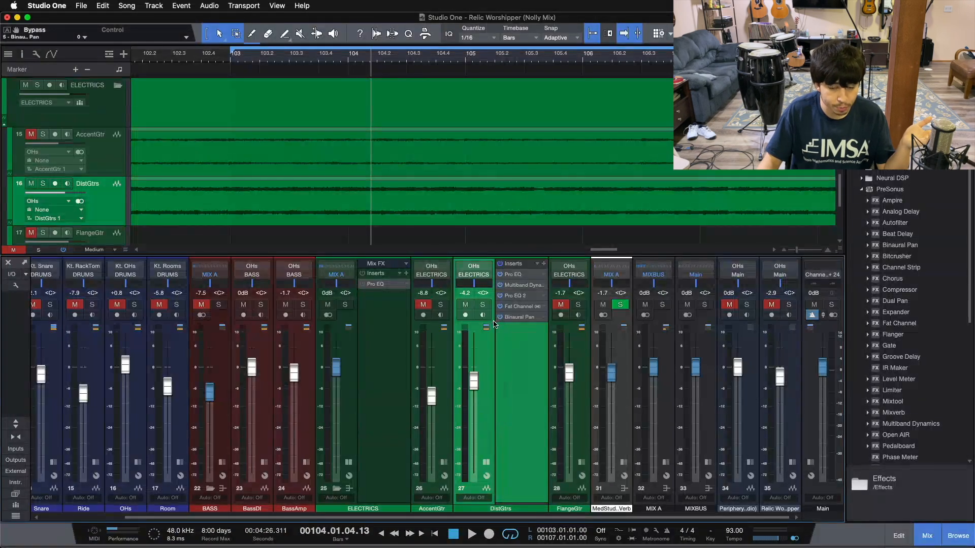
Step: Select the ELECTRICS bus, examine the settings of its Pro EQ insert and close the insert window
left_click(403, 337)
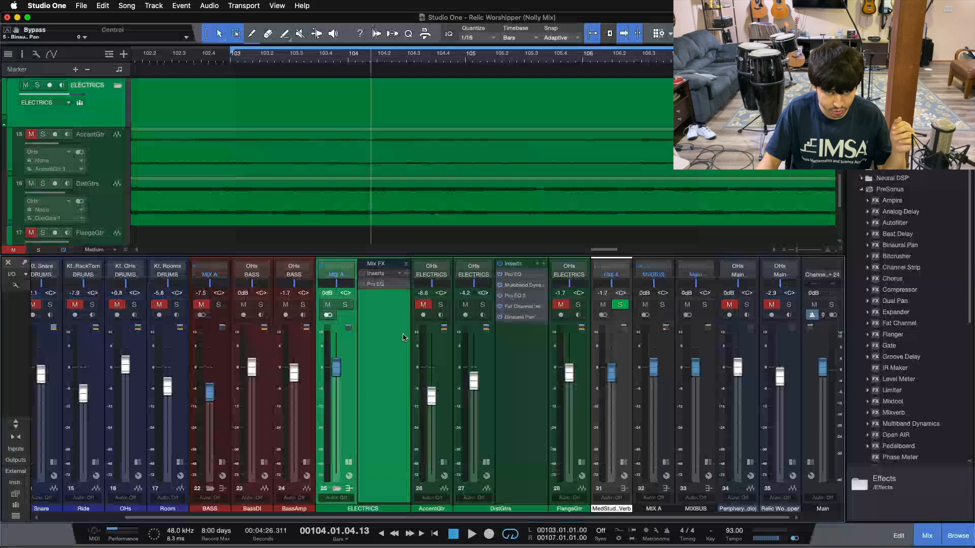
left_click(368, 287)
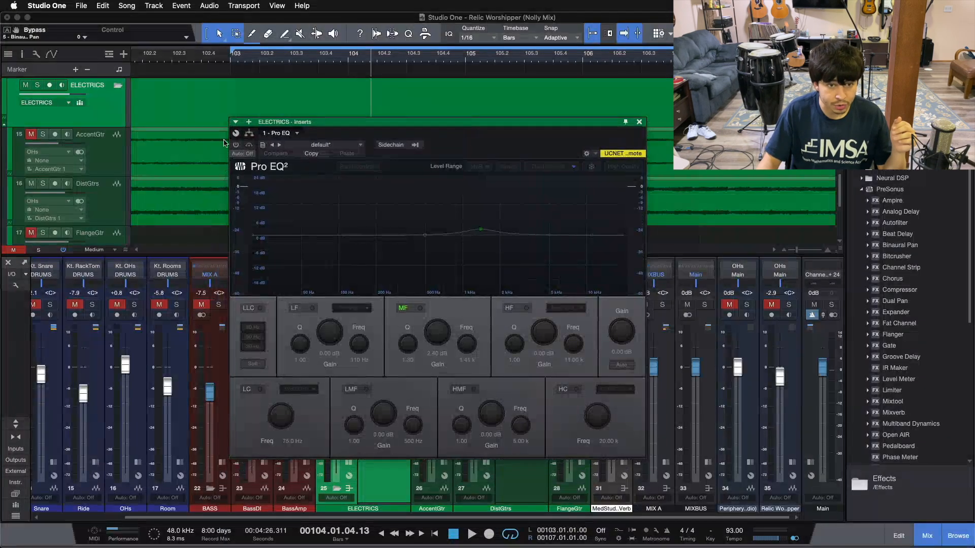
left_click_drag(575, 151, 560, 186)
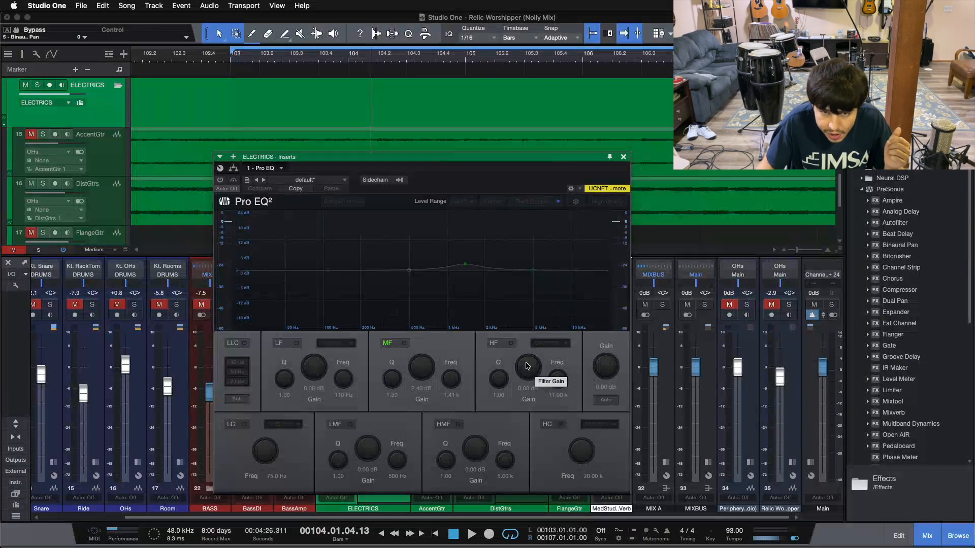
left_click(623, 157)
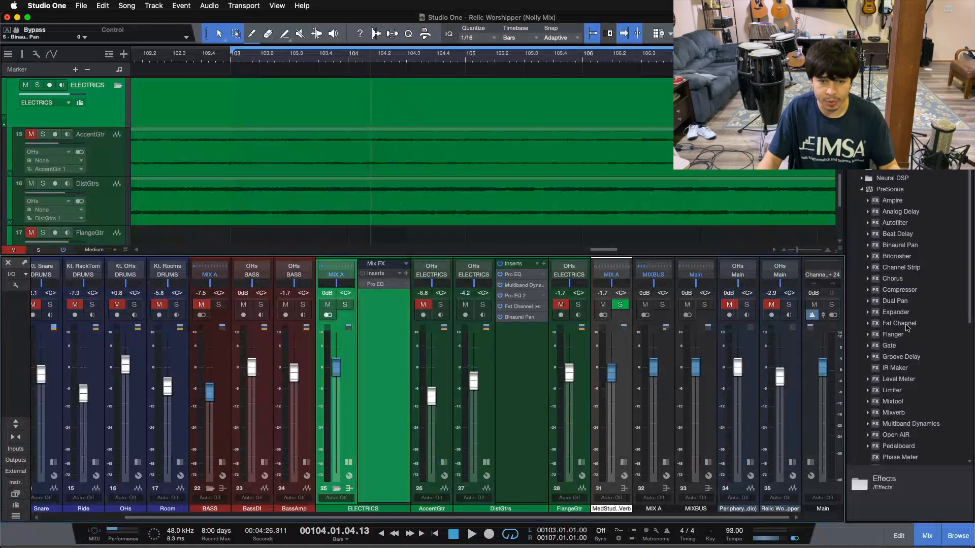
left_click(392, 284)
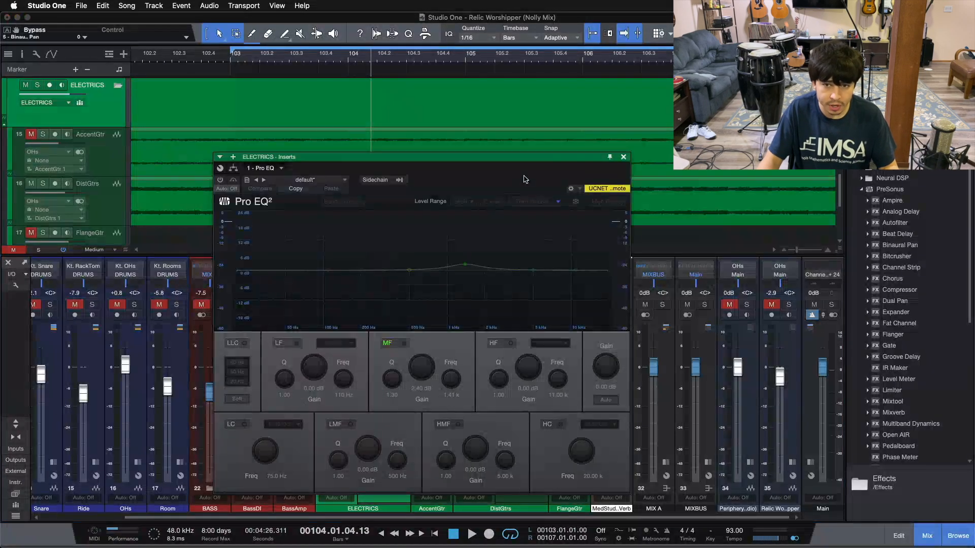
left_click(624, 157)
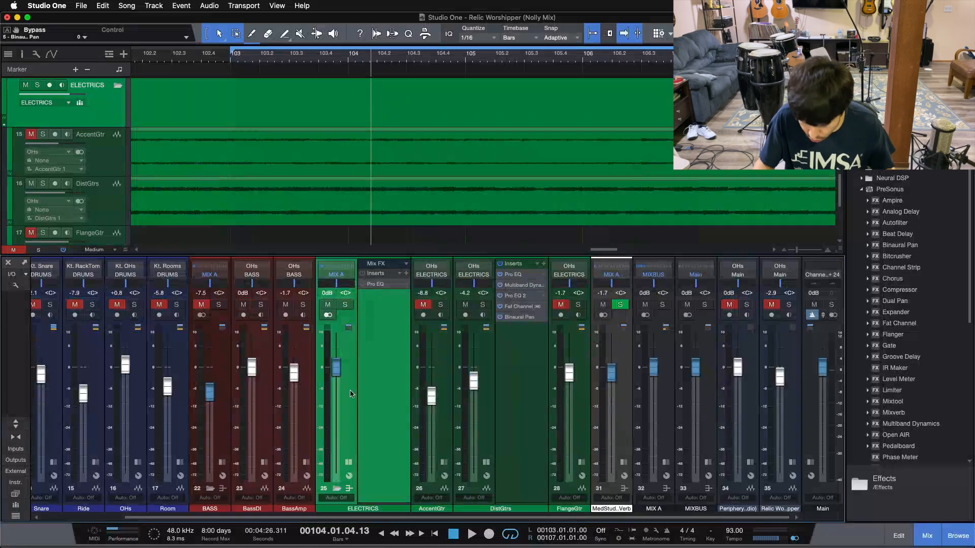
Step: Play the song from bar 103, activate the Pro EQ insert on the ELECTRICS bus, and close its window
key("KP_1")
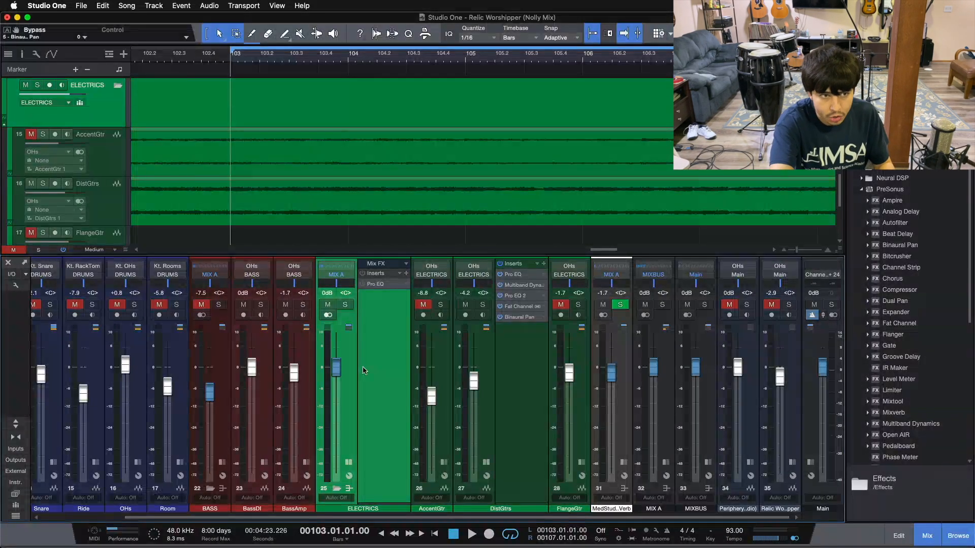
key("space")
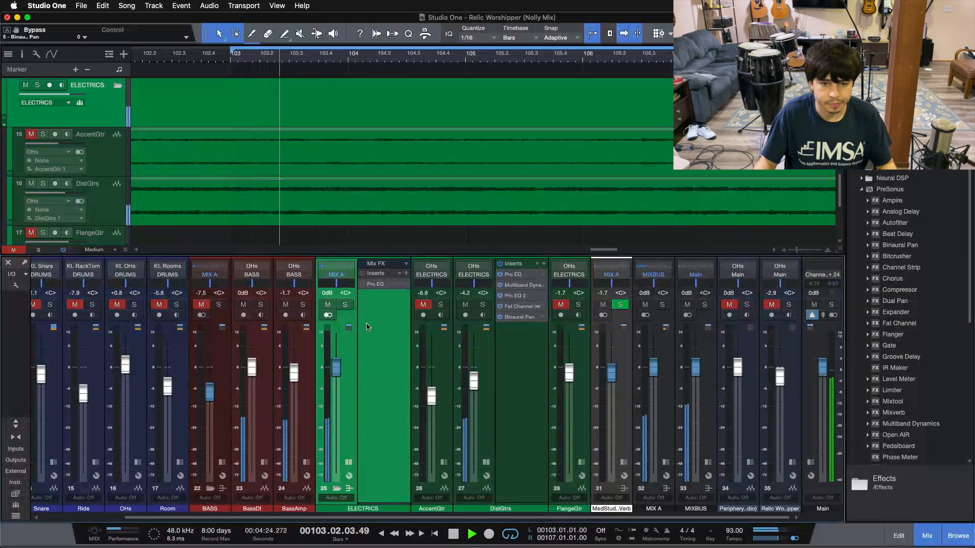
left_click(374, 284)
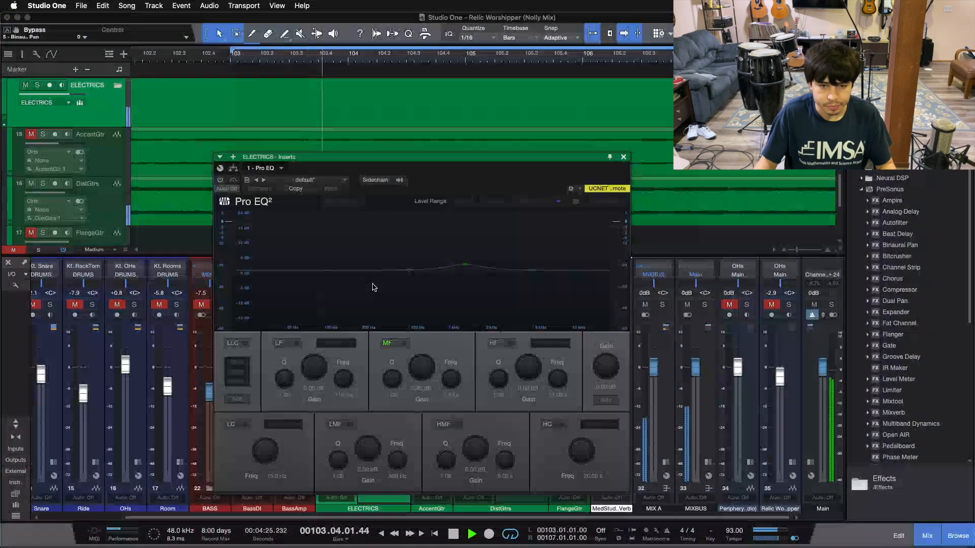
left_click(220, 180)
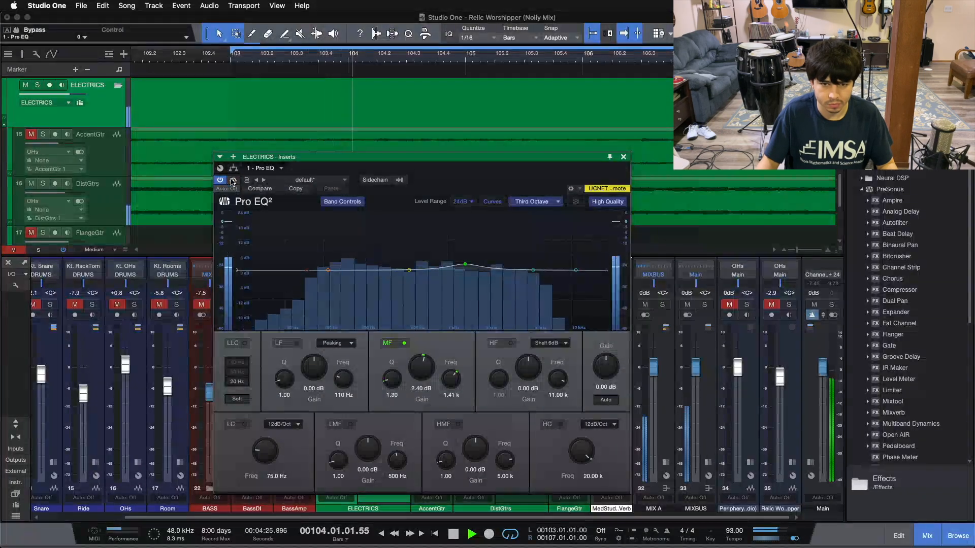
left_click(623, 157)
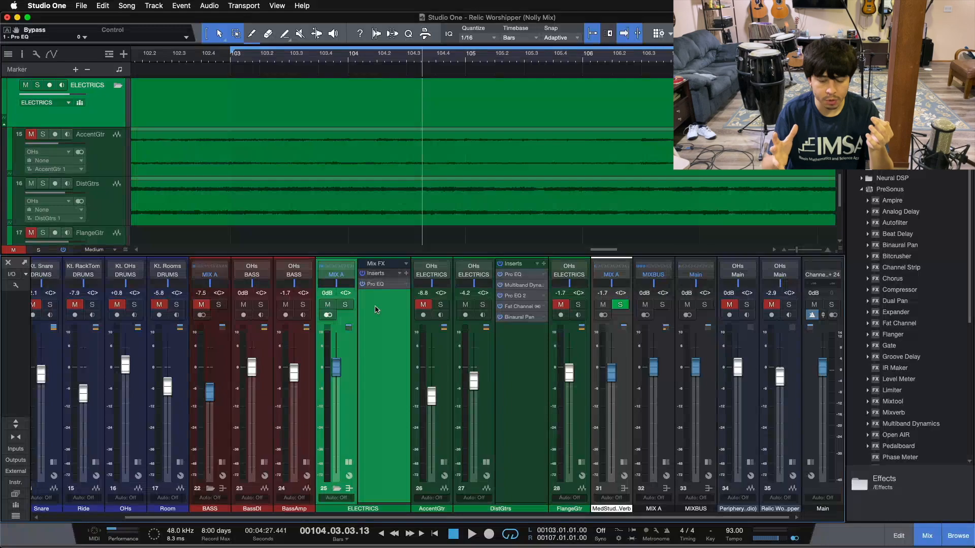
Step: Add a Fat Channel insert after Pro EQ on the ELECTRICS bus and place its equalizer before the compressor
left_click(588, 435)
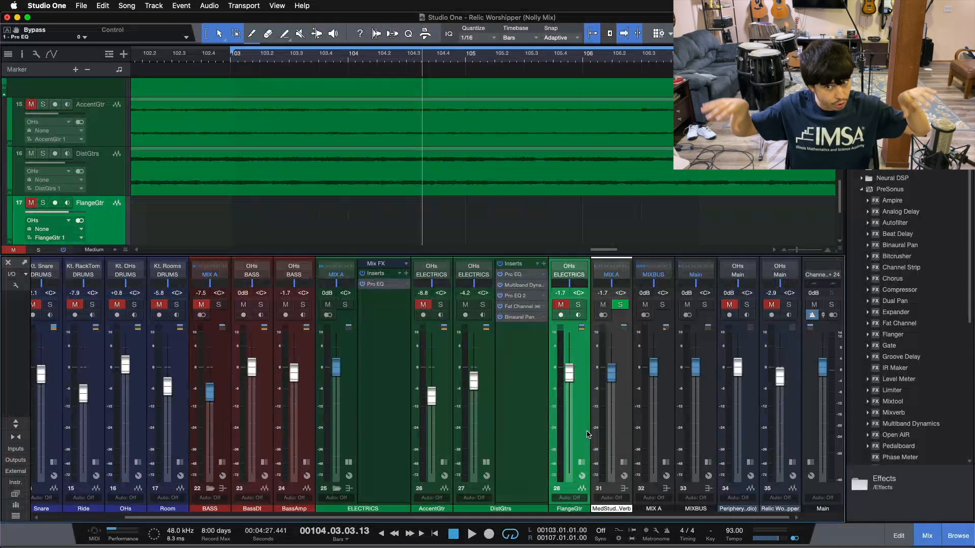
left_click(529, 380)
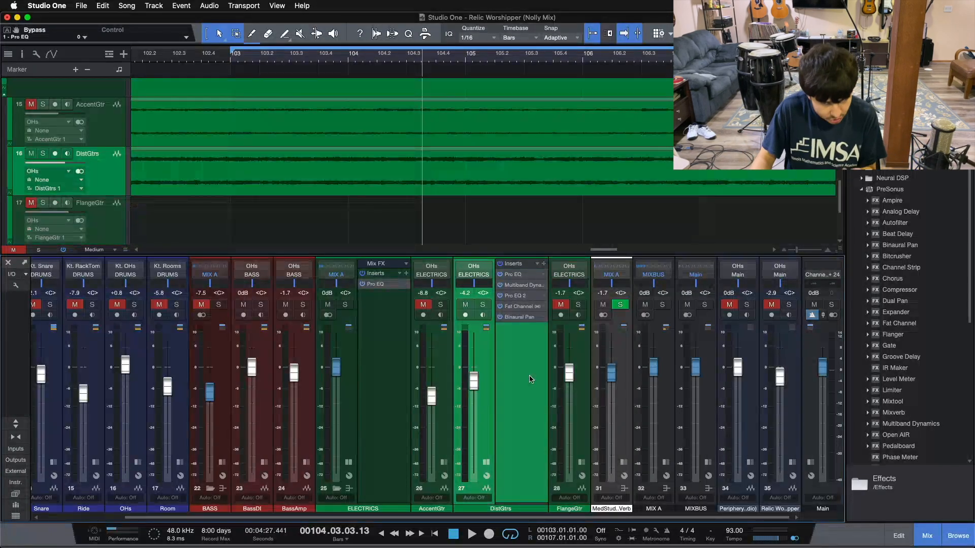
left_click_drag(917, 327, 384, 316)
left_click_drag(416, 375, 453, 313)
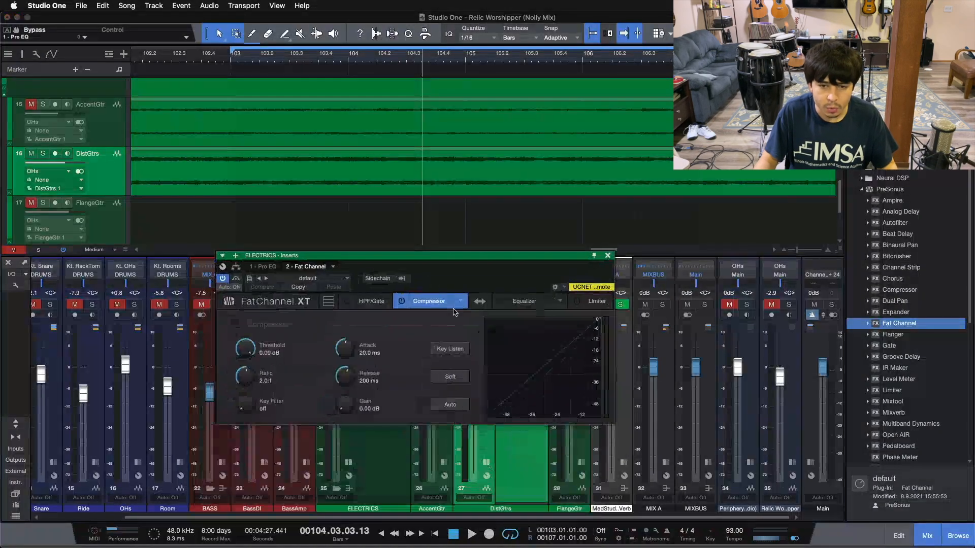
left_click(480, 301)
Step: Choose the Alpine EQ-550 model in the ELECTRICS Fat Channel and set its mid band to 1.5 kHz with 2 dB gain
left_click(463, 303)
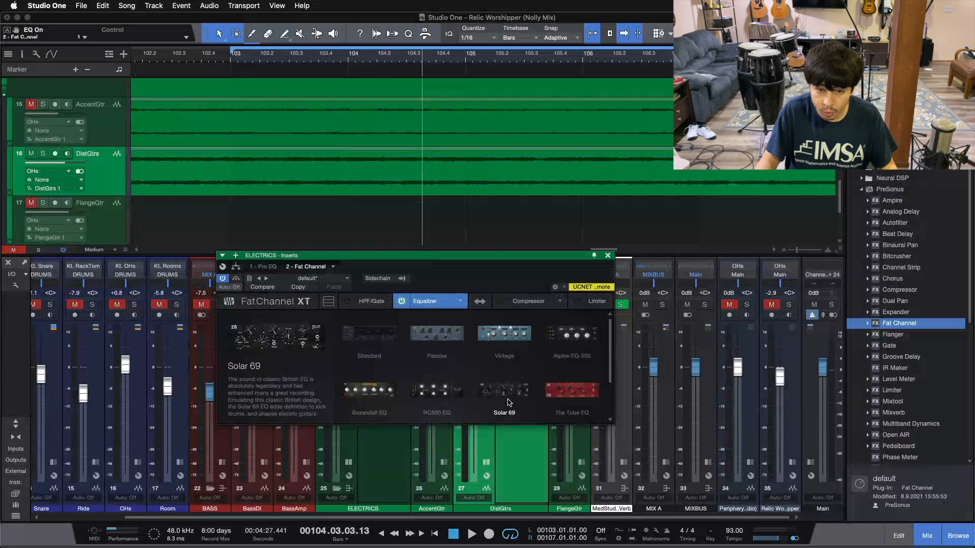
left_click(571, 335)
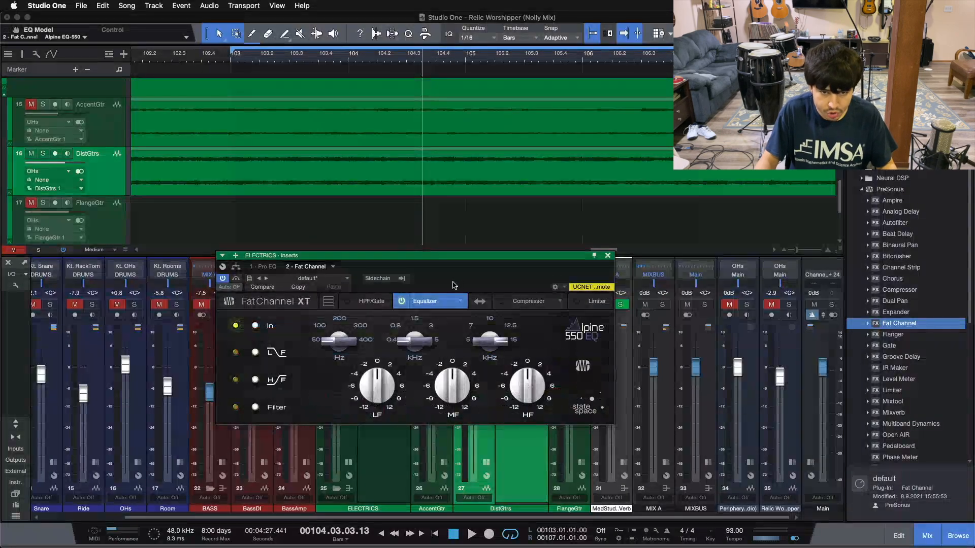
left_click_drag(426, 331, 426, 319)
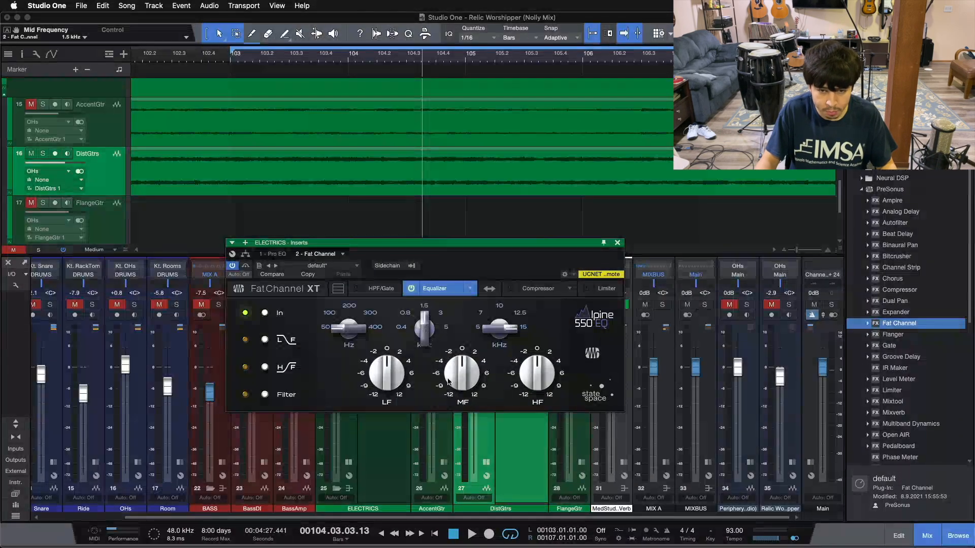
left_click_drag(452, 387, 454, 382)
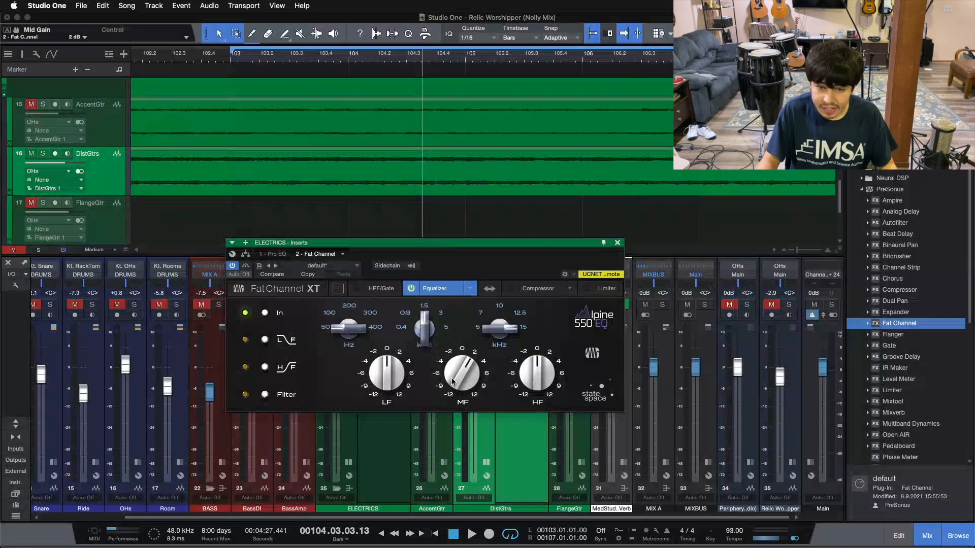
Step: Reset the Alpine EQ-550 mid gain to 0 dB, play the song from bar 103, and raise the gain to 2 dB
mouse_move(452, 379)
left_mouse_down()
mouse_move(456, 421)
mouse_move(457, 396)
left_mouse_up()
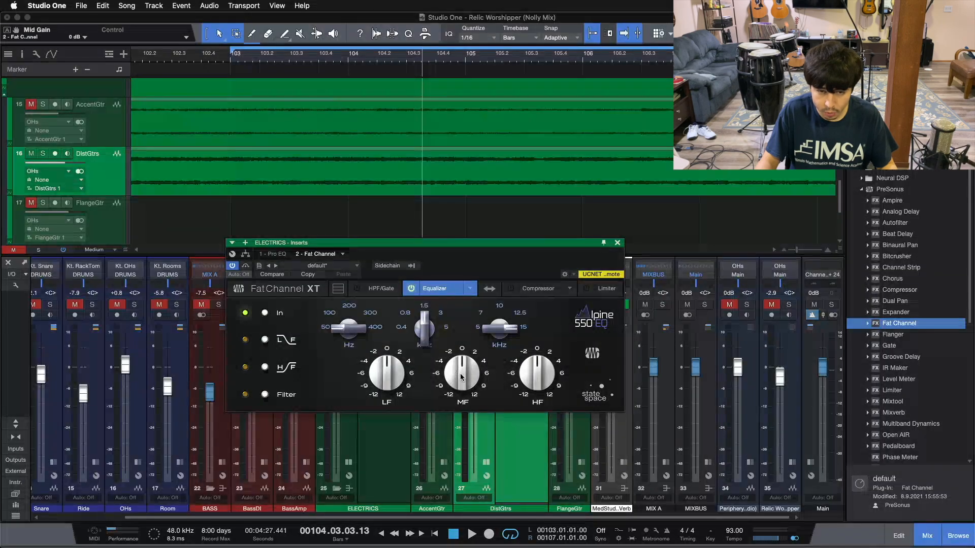
left_click_drag(461, 377, 461, 385)
left_click_drag(462, 271, 472, 247)
key("KP_1")
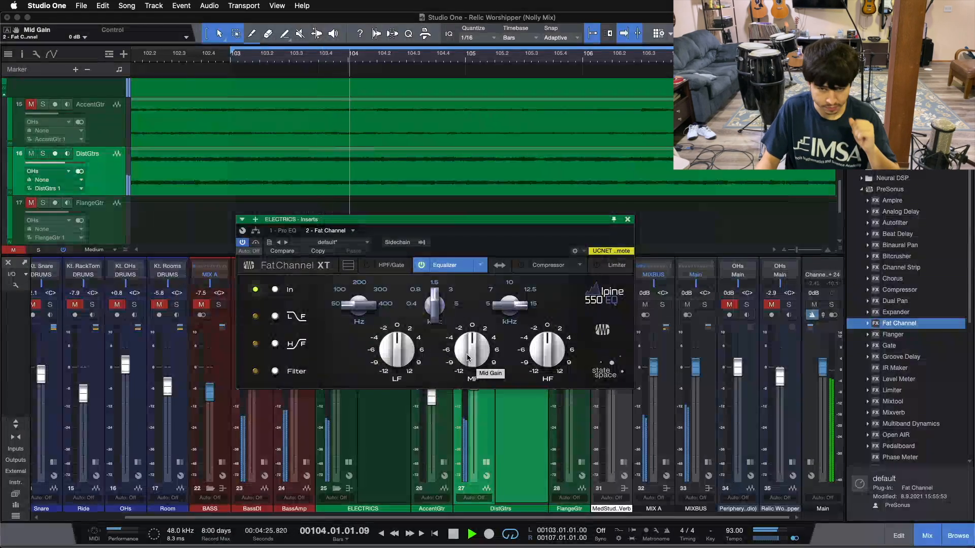
scroll(468, 358, "up", 2)
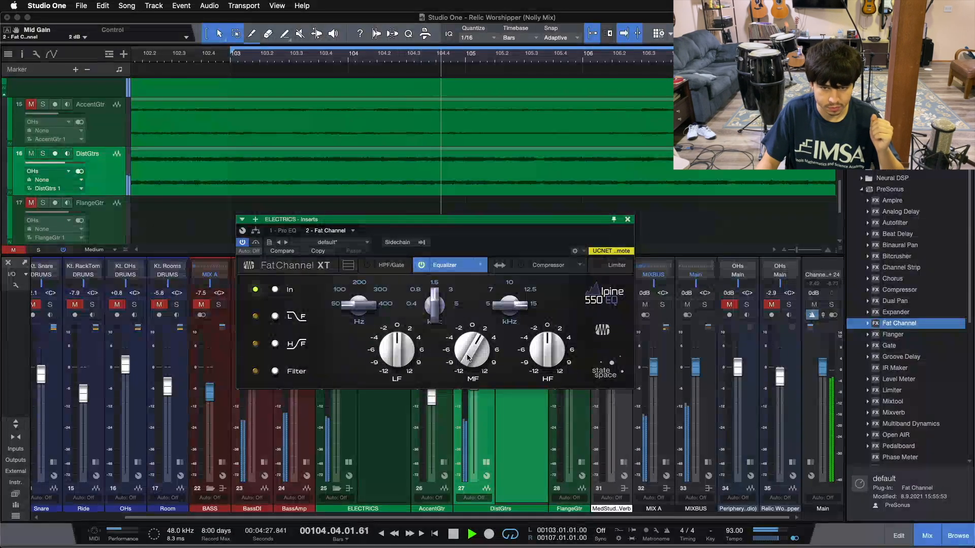
Step: Compare the ELECTRICS bus with its Fat Channel insert bypassed and active during playback, and stop the song
left_click_drag(407, 220, 677, 243)
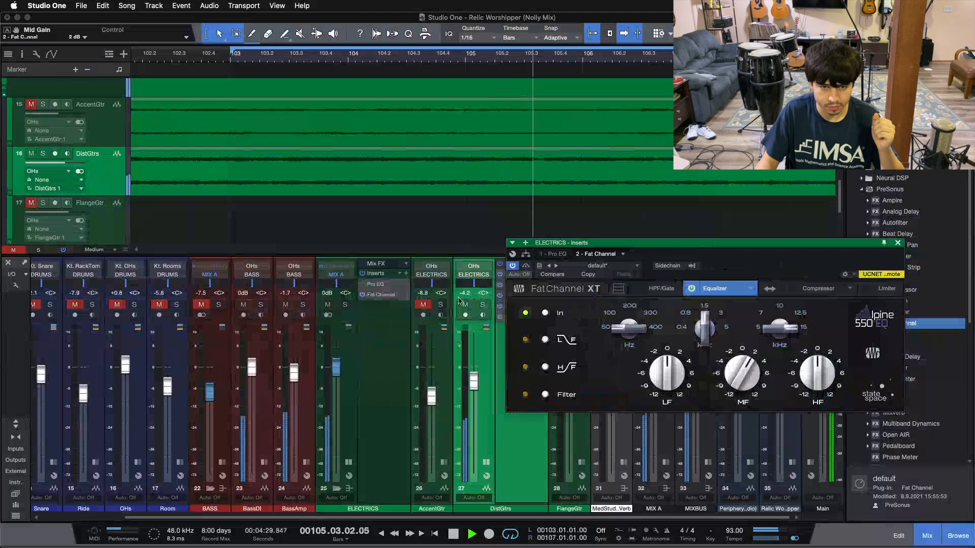
left_click(362, 294)
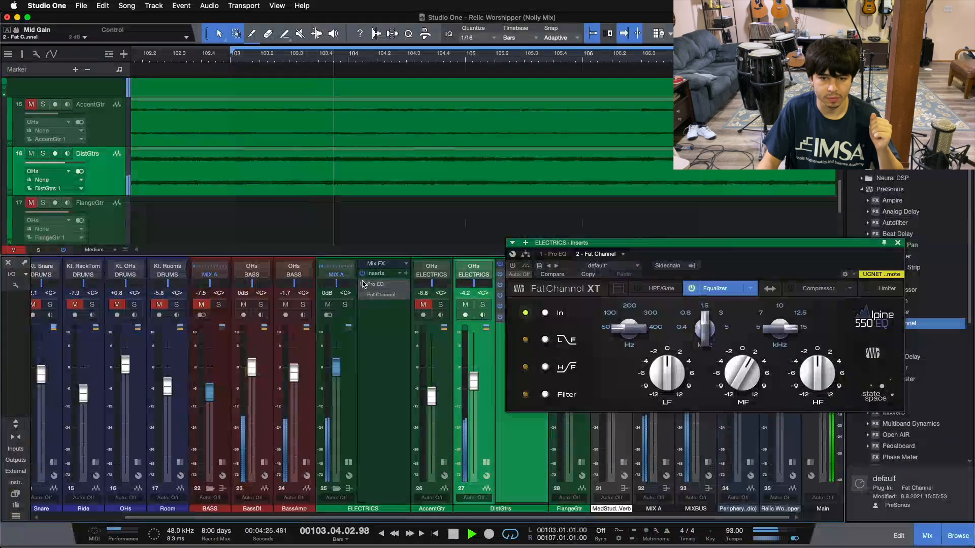
left_click(362, 295)
left_click_drag(751, 275, 699, 298)
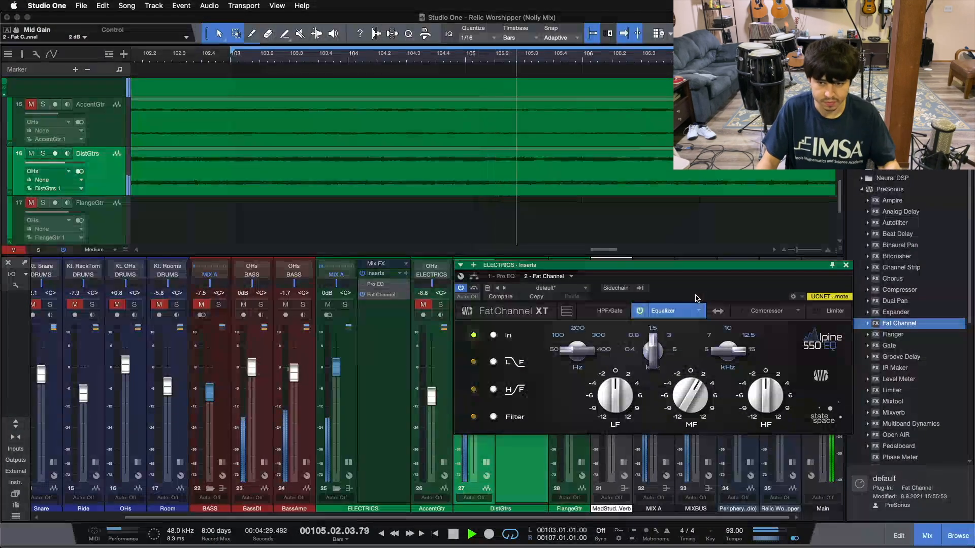
left_click(363, 294)
left_click(363, 296)
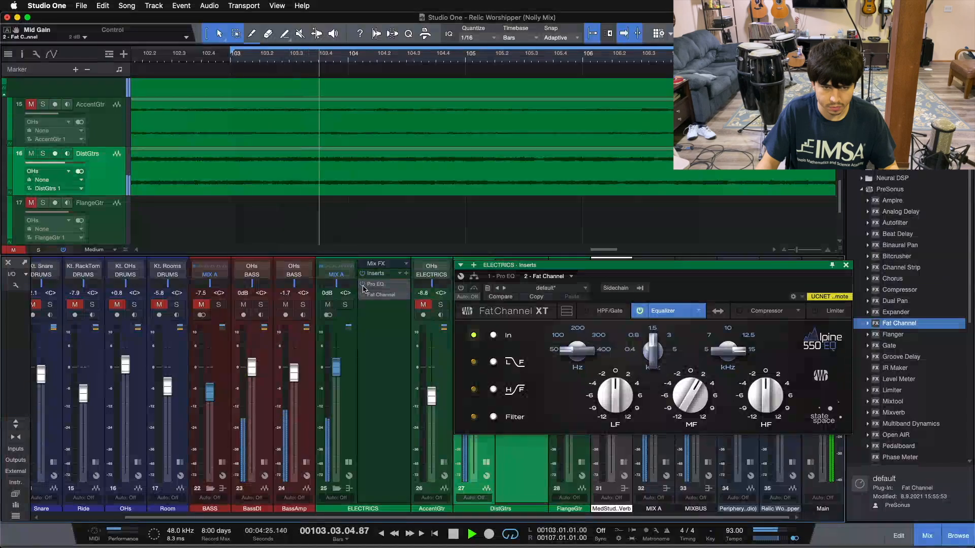
left_click(362, 295)
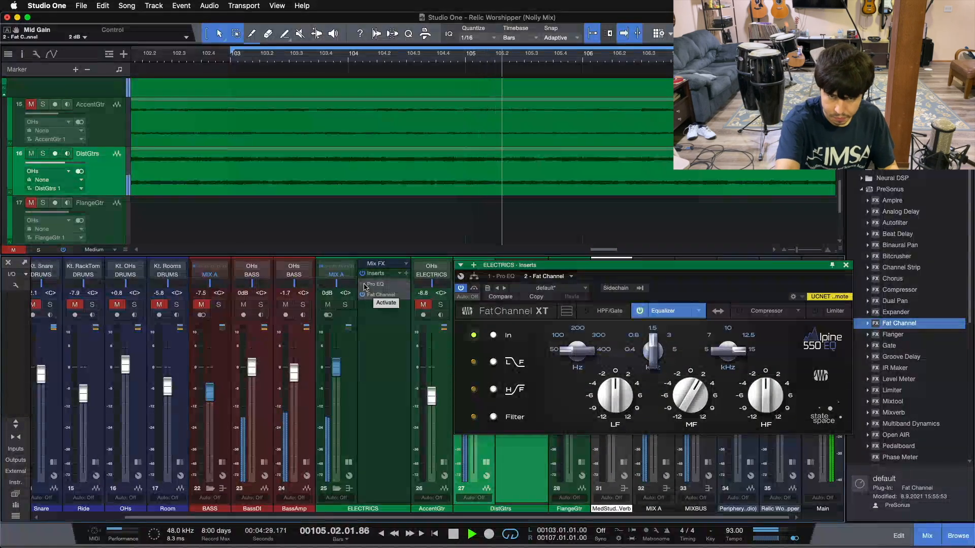
key("space")
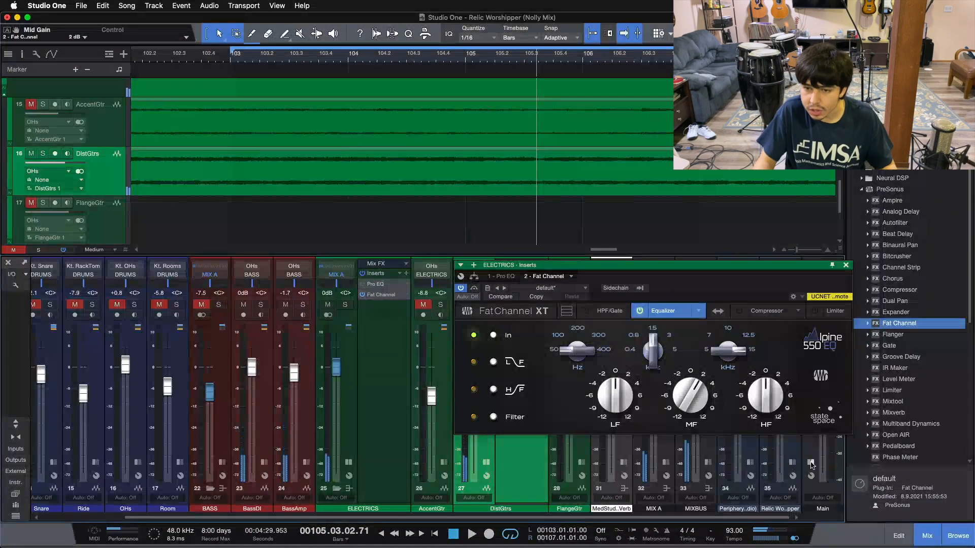
Step: Switch the ELECTRICS Fat Channel equalizer to the Solar 69 model, with mid frequency at 1.4 kHz and mid gain at 0 dB
left_click(699, 311)
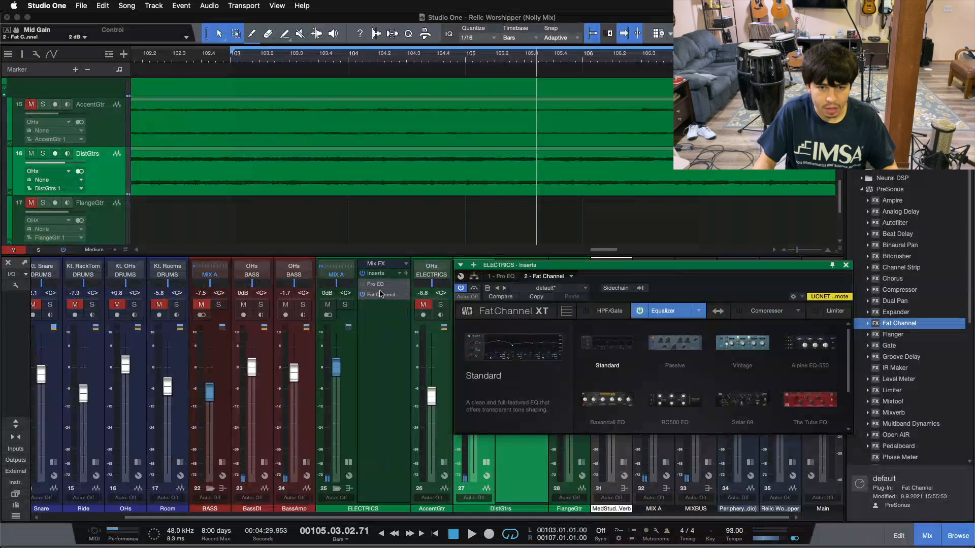
left_click(745, 401)
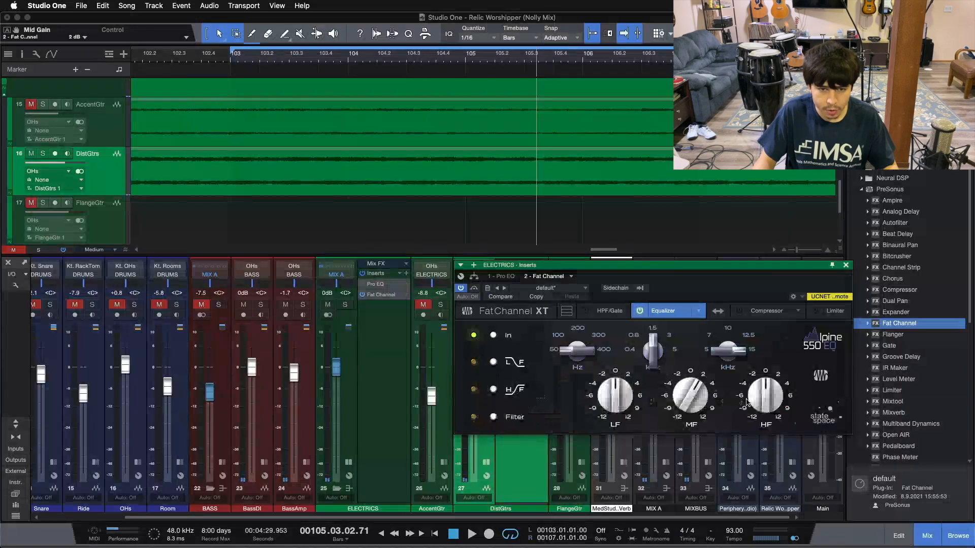
left_click_drag(719, 294, 593, 345)
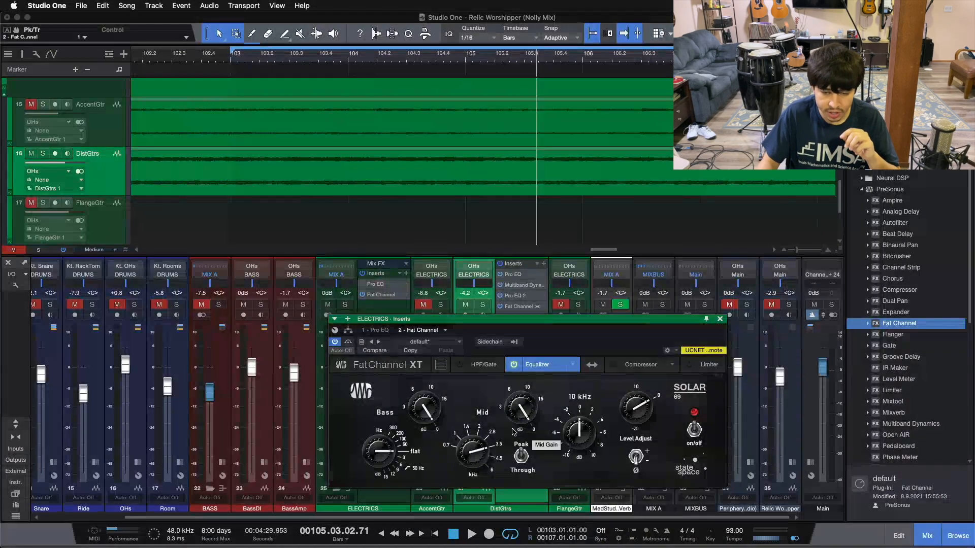
left_click_drag(480, 447, 472, 477)
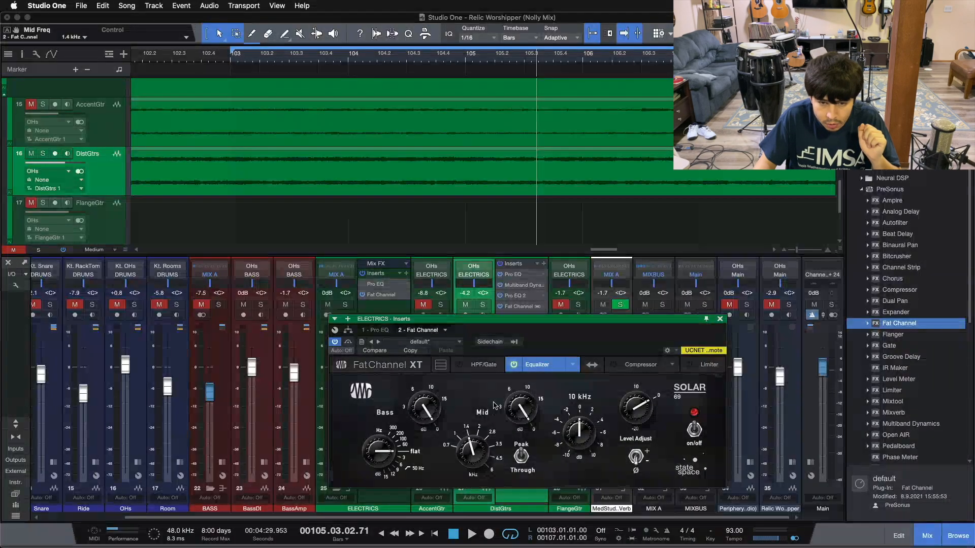
left_click_drag(526, 412, 520, 362)
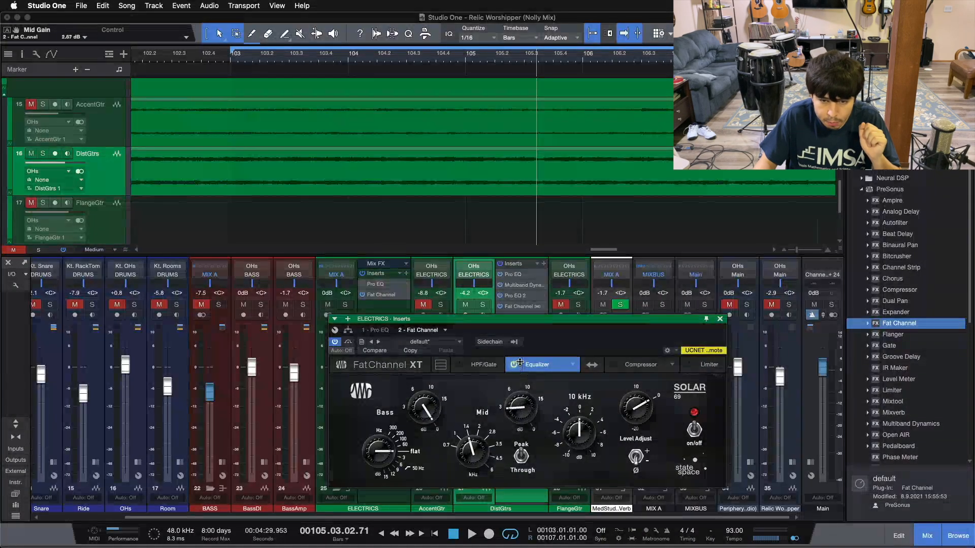
left_click_drag(532, 453, 514, 382)
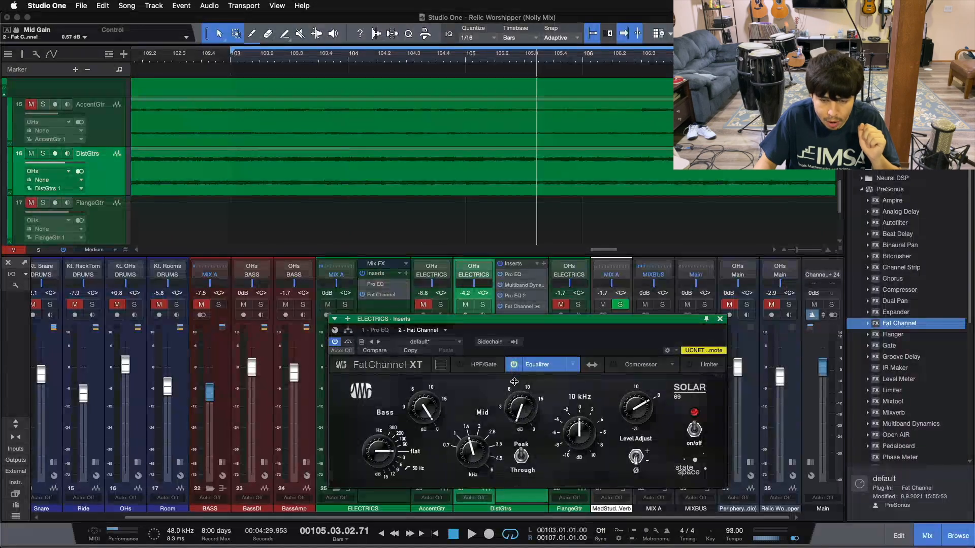
key("space")
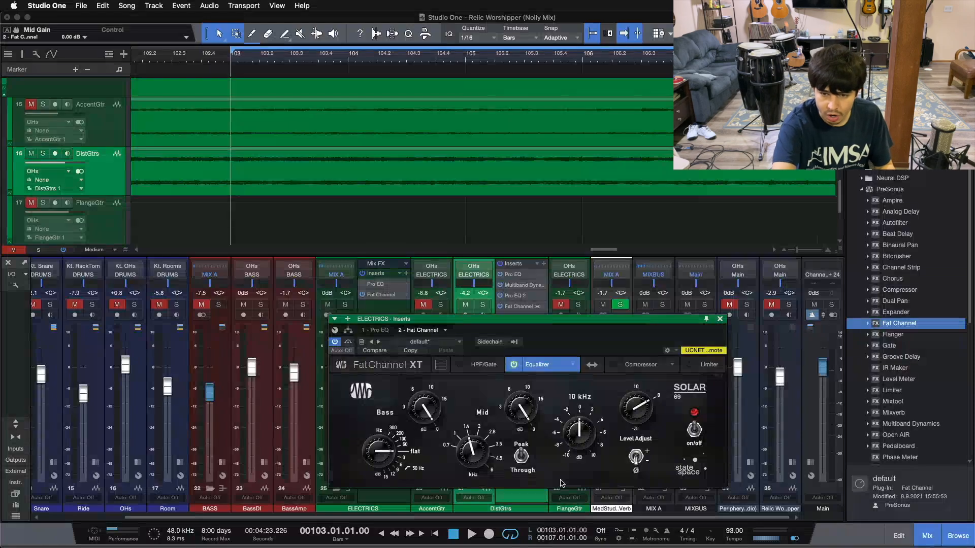
Step: Play the song from bar 103 and raise the Solar 69 mid gain to about 0.26 dB
key("space")
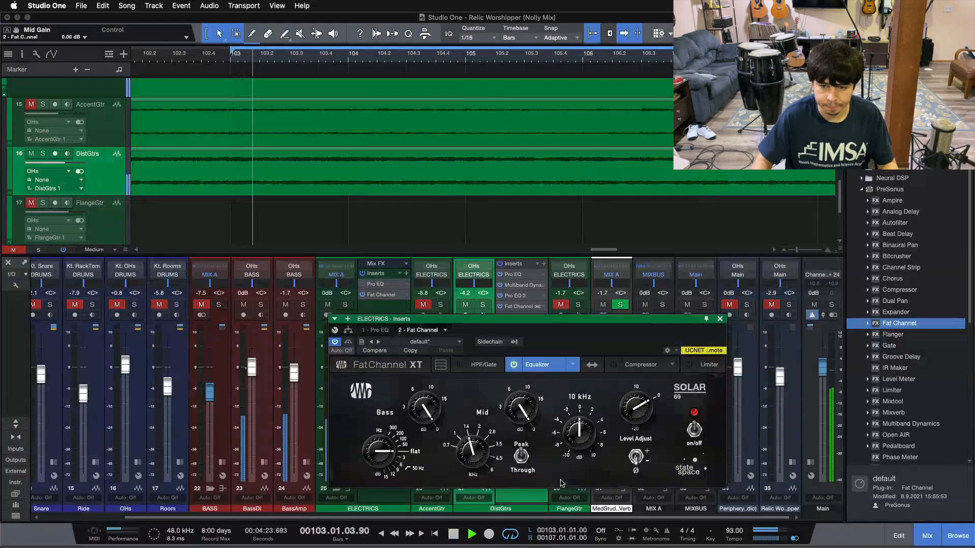
left_click_drag(513, 399, 516, 391)
left_click(516, 391, "alt")
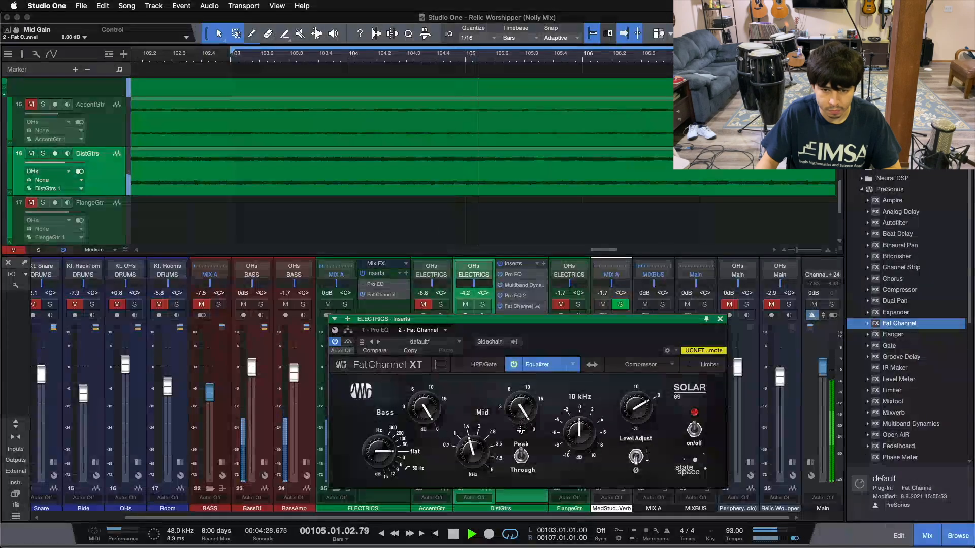
left_click_drag(522, 401, 522, 398)
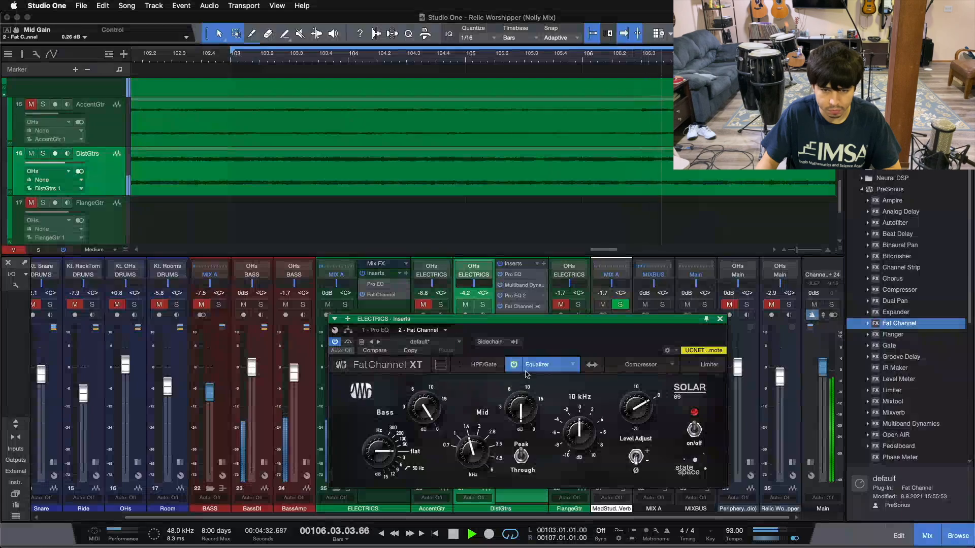
left_click_drag(590, 327, 714, 305)
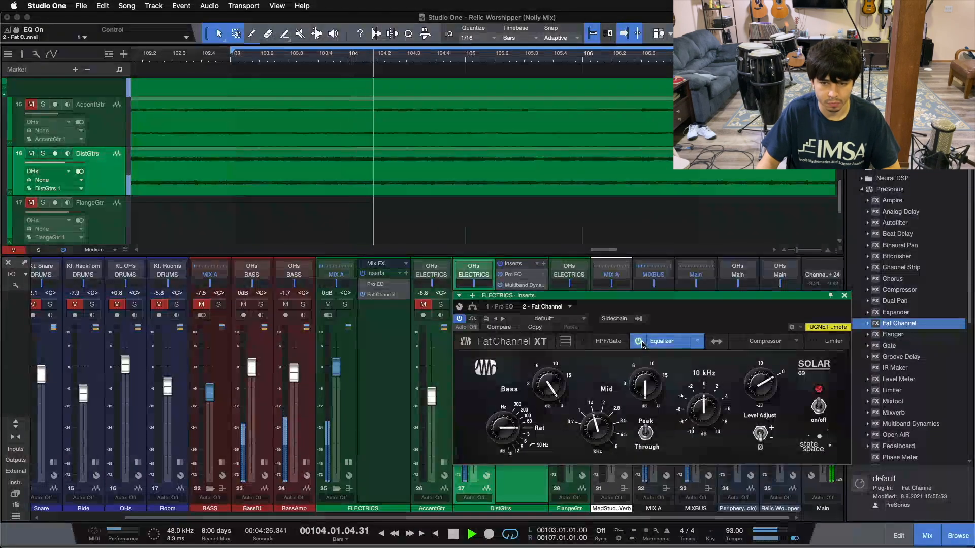
Step: Compare the ELECTRICS bus with and without Fat Channel while raising the Solar 69 mid gain to 0.57 dB, and stop playback
left_click(362, 294)
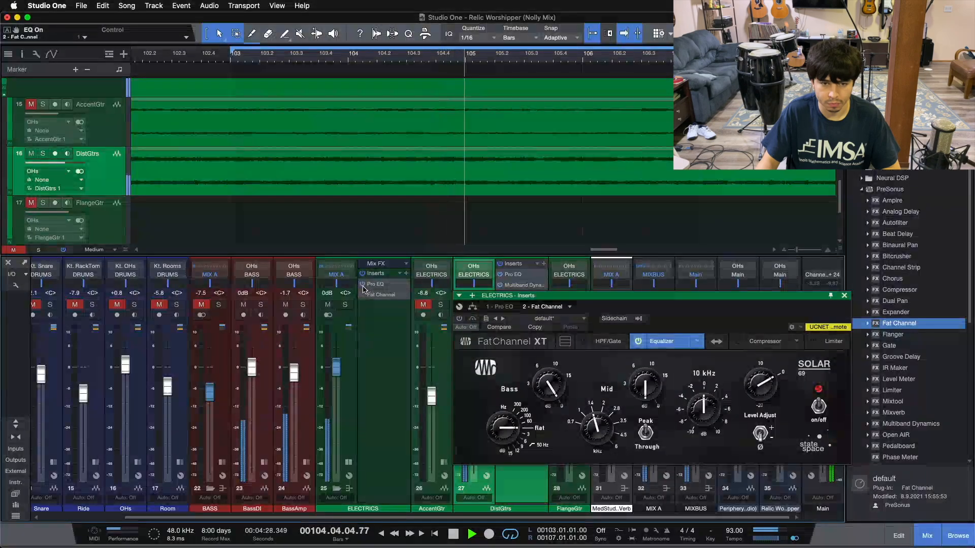
left_click(362, 295)
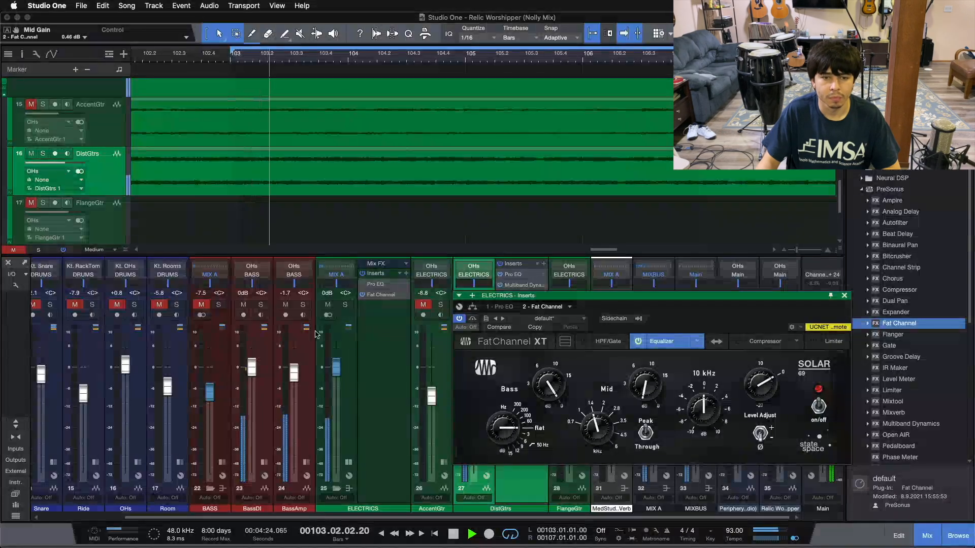
left_click(362, 293)
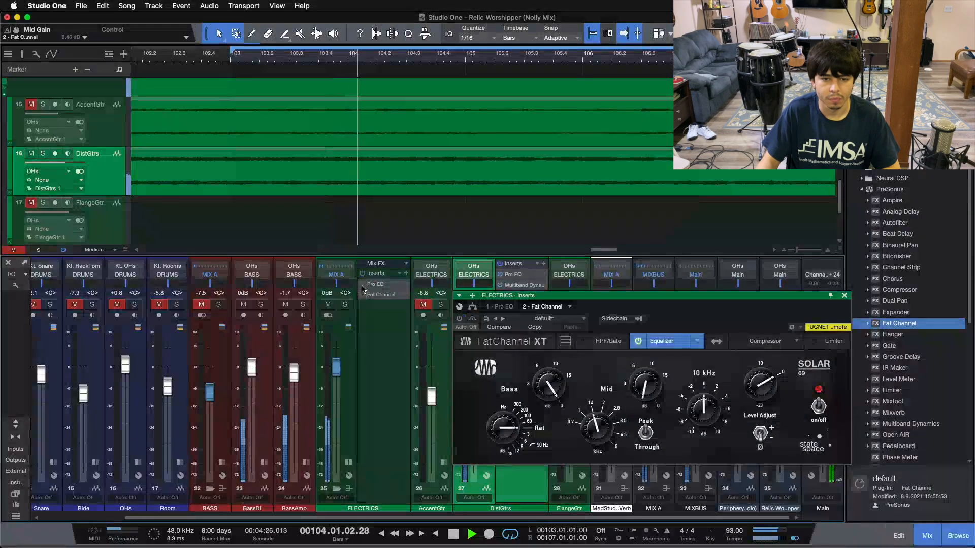
left_click(363, 294)
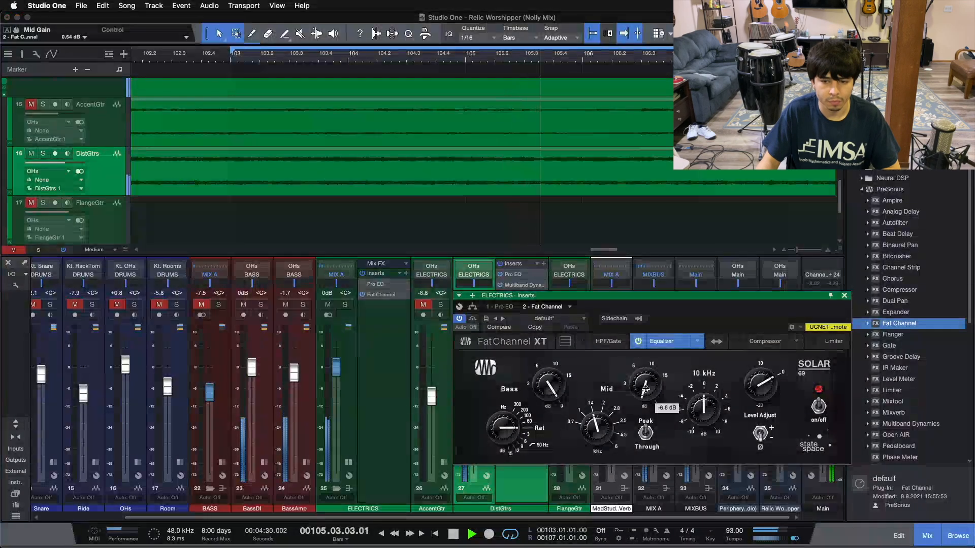
left_click(362, 274)
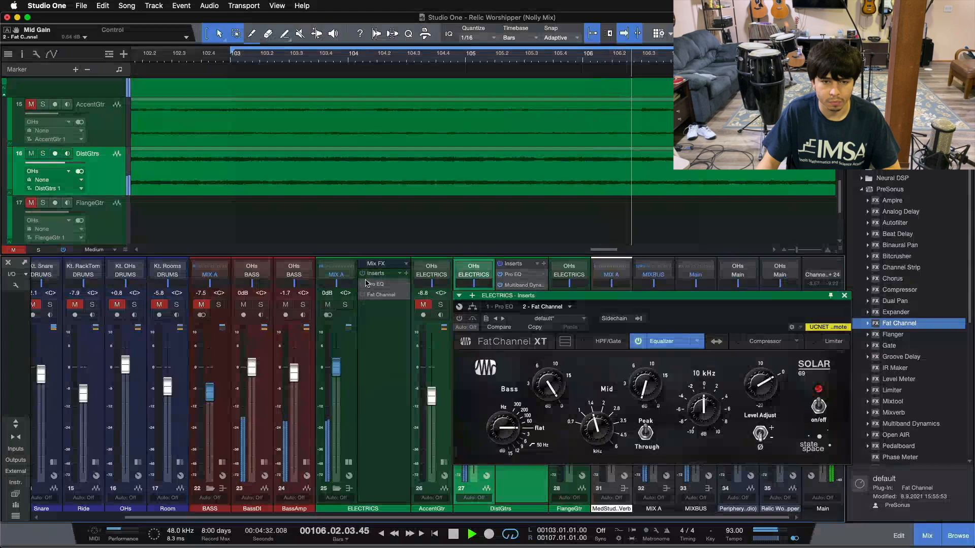
left_click(362, 273)
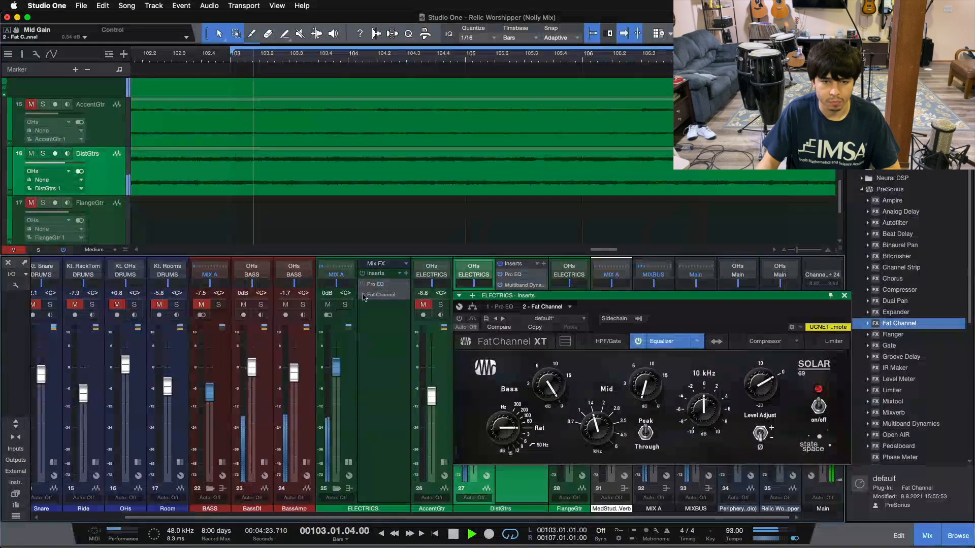
left_click_drag(650, 394, 648, 380)
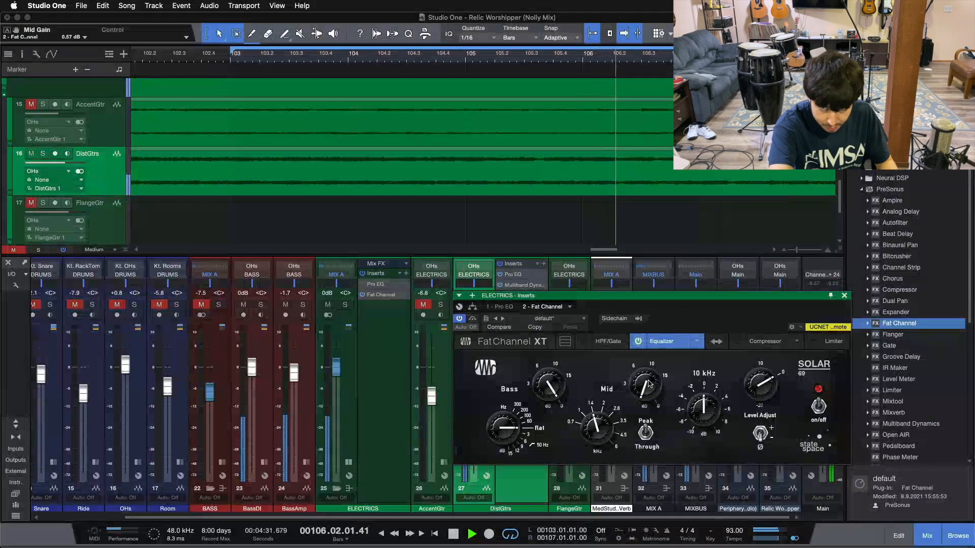
key("space")
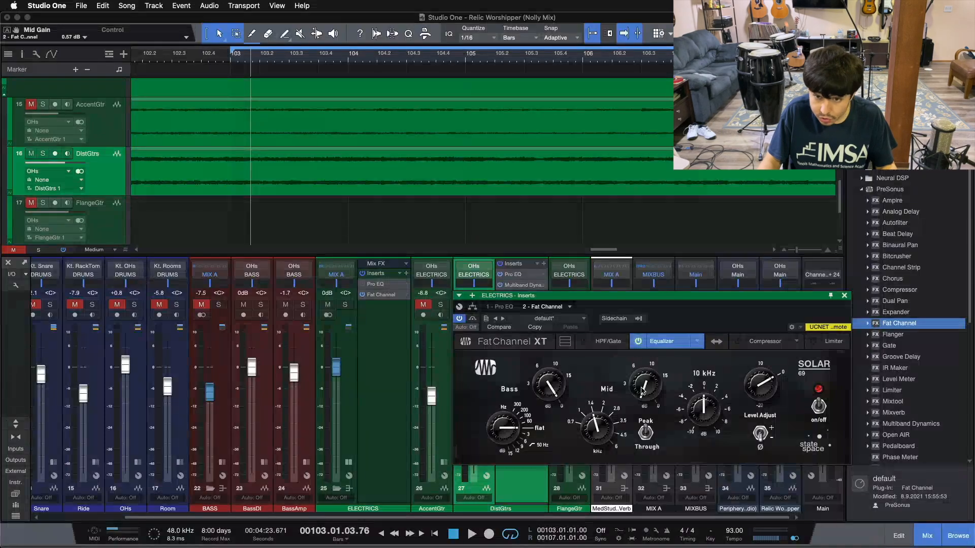
Step: Check the Pro EQ settings on the ELECTRICS bus, reactivate Pro EQ, and remove the Fat Channel insert
left_click(383, 285)
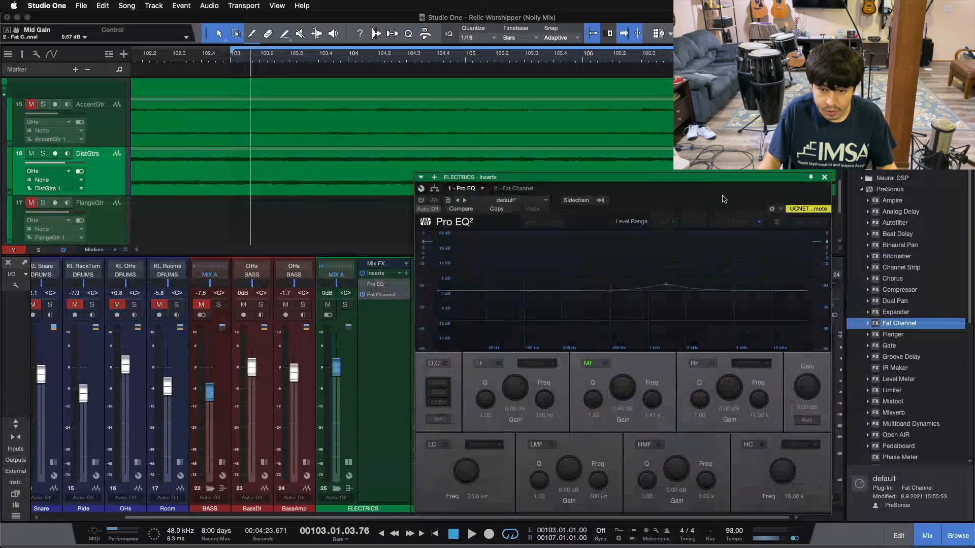
left_click(824, 177)
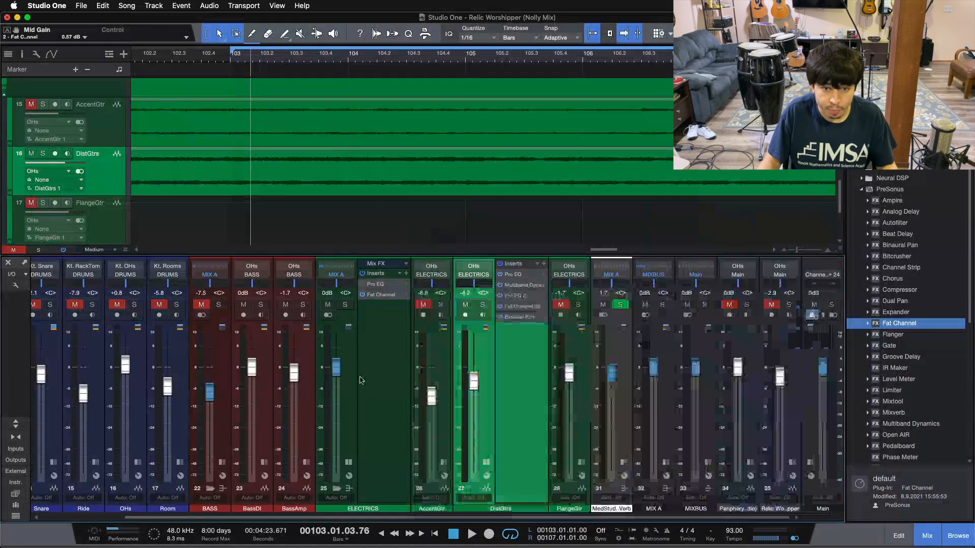
right_click(365, 295)
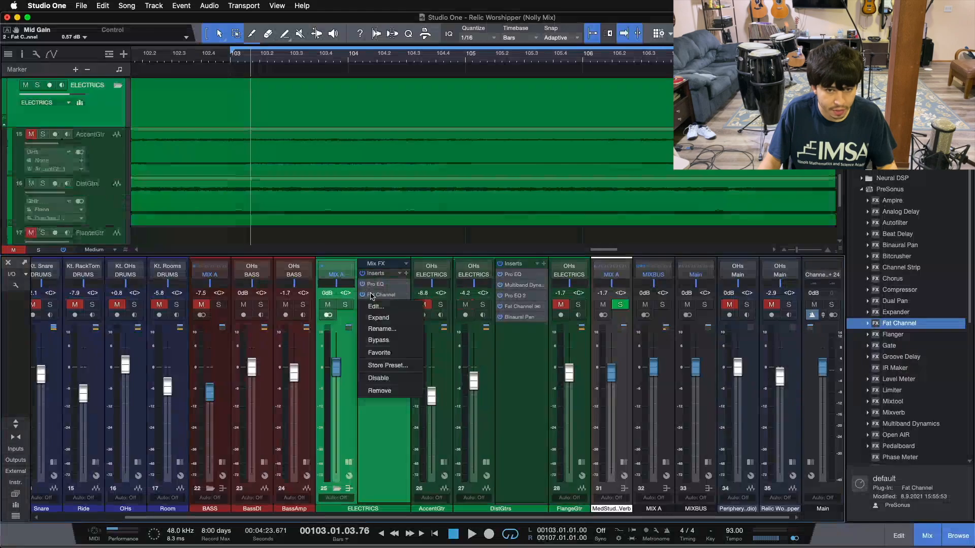
left_click(387, 378)
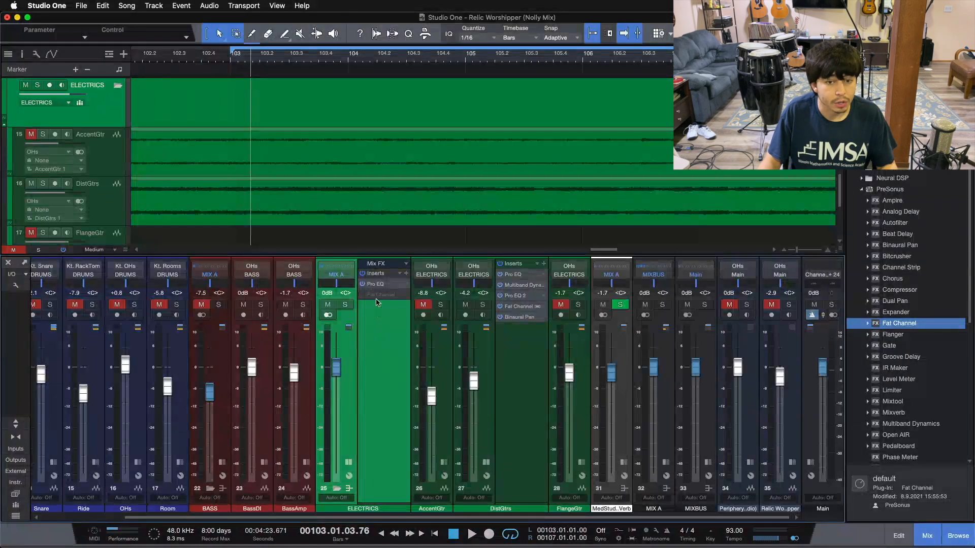
right_click(377, 297)
left_click(385, 332)
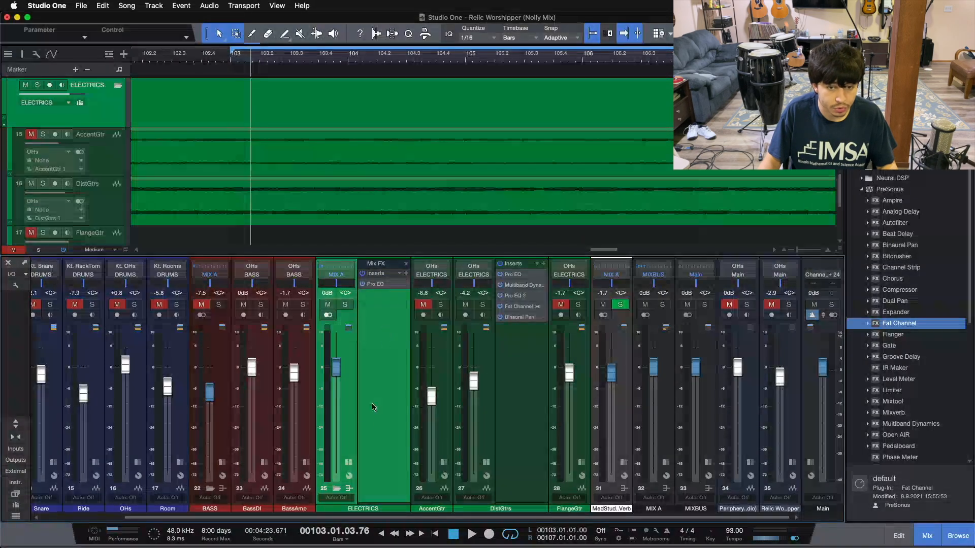
Step: Collapse the expanded ELECTRICS and DistGtrs channels in the mixer and select the DistGtrs channel
left_click(349, 462)
left_click(485, 461)
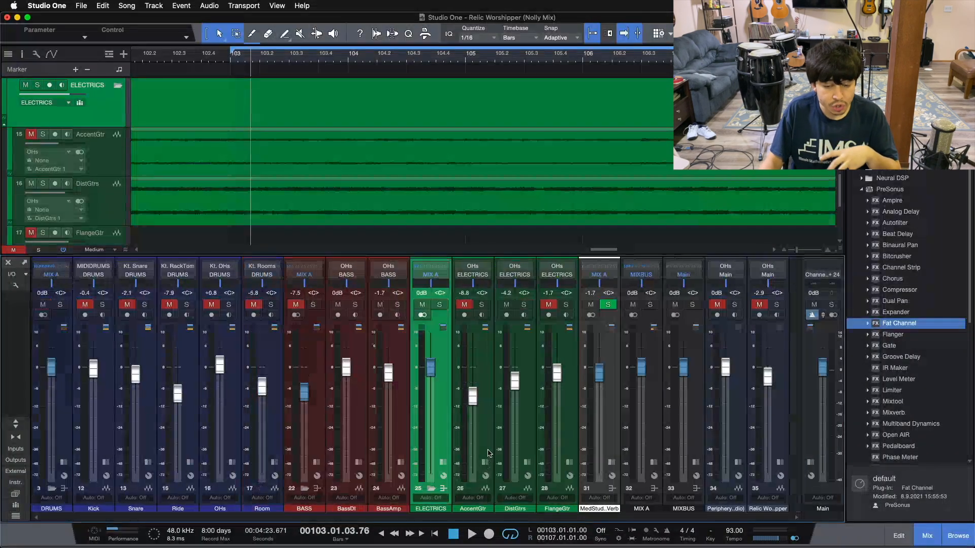
left_click(485, 431)
left_click(528, 401)
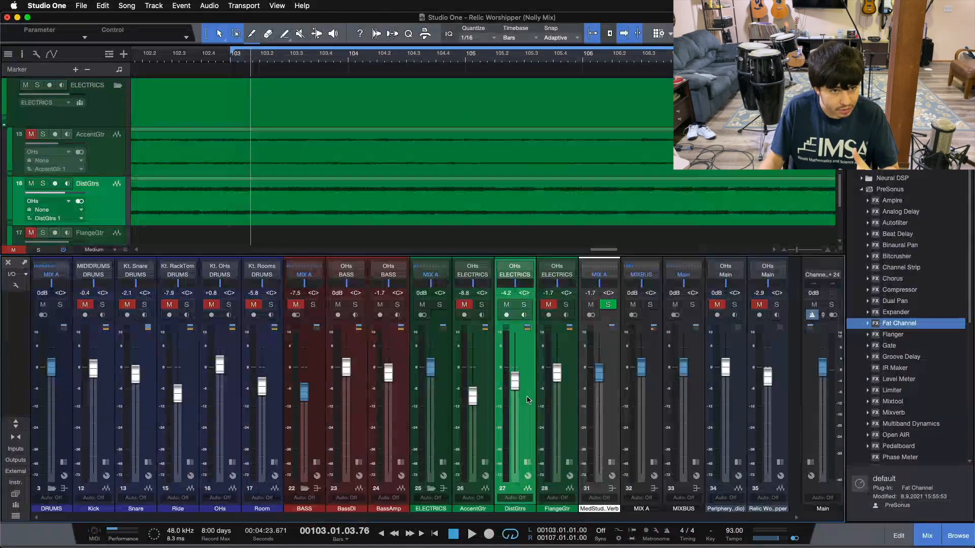
Step: Expand the DistGtrs channel, review its Pro EQ, Multiband Dynamics and Binaural Pan inserts, and close the insert window
left_click(527, 463)
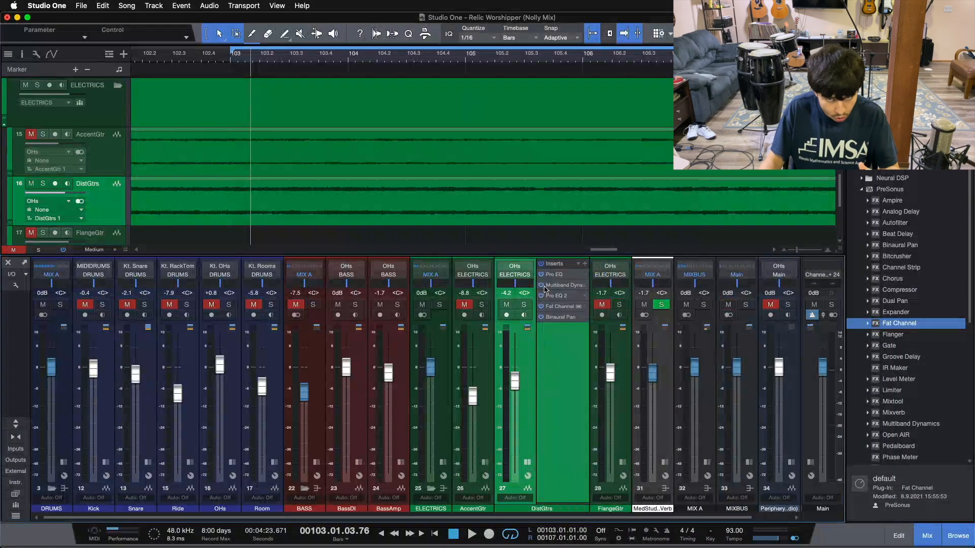
left_click(554, 275)
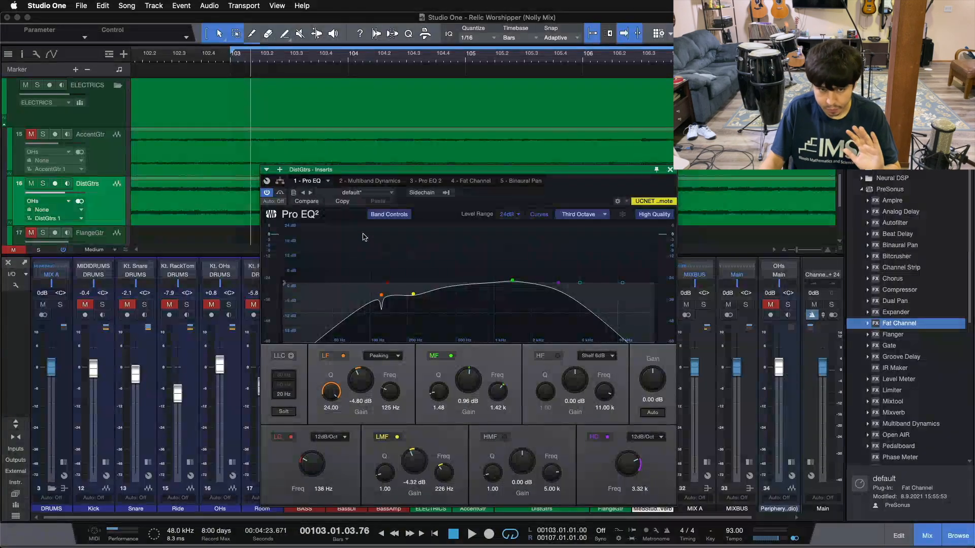
left_click(374, 181)
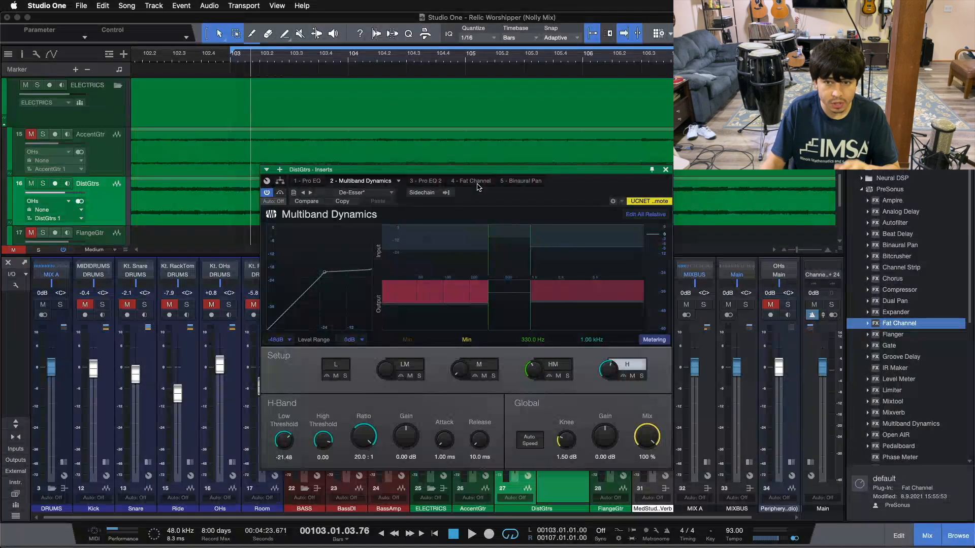
left_click(506, 183)
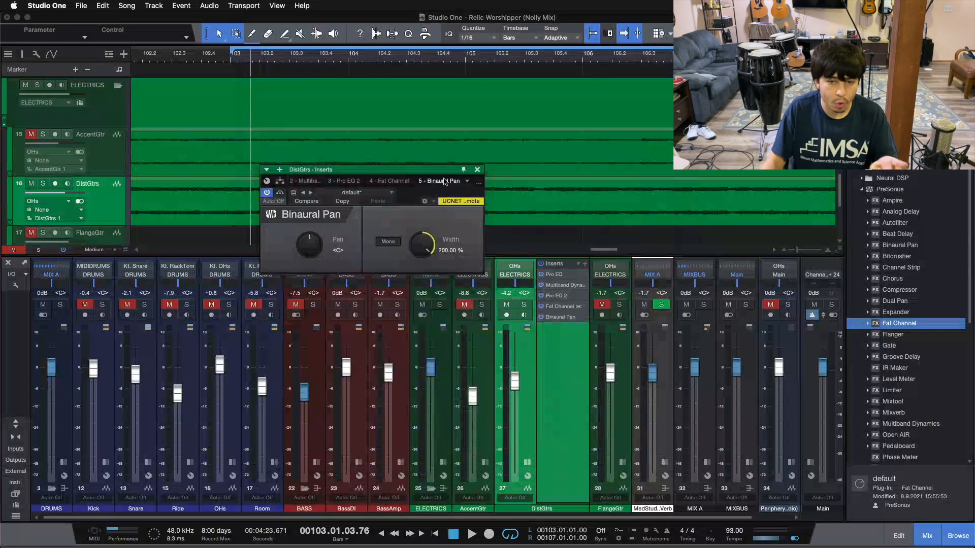
left_click(477, 172)
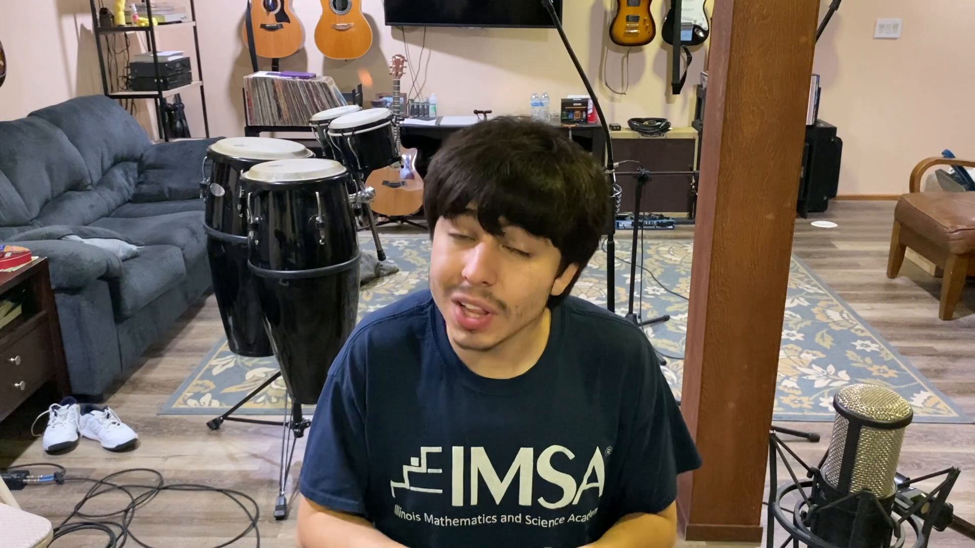